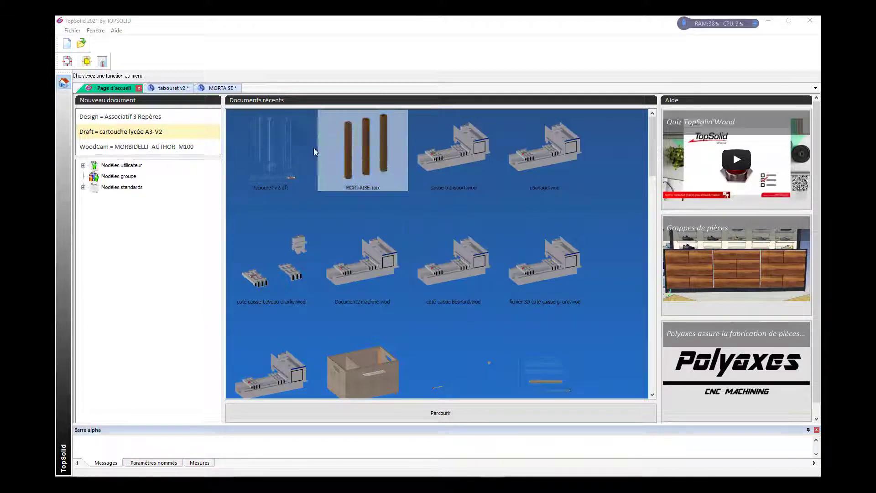
- In the tabouret v2 document, hide levels 0, 2, 3, 4, 5 and 6 to isolate the stool's four legs
click(178, 88)
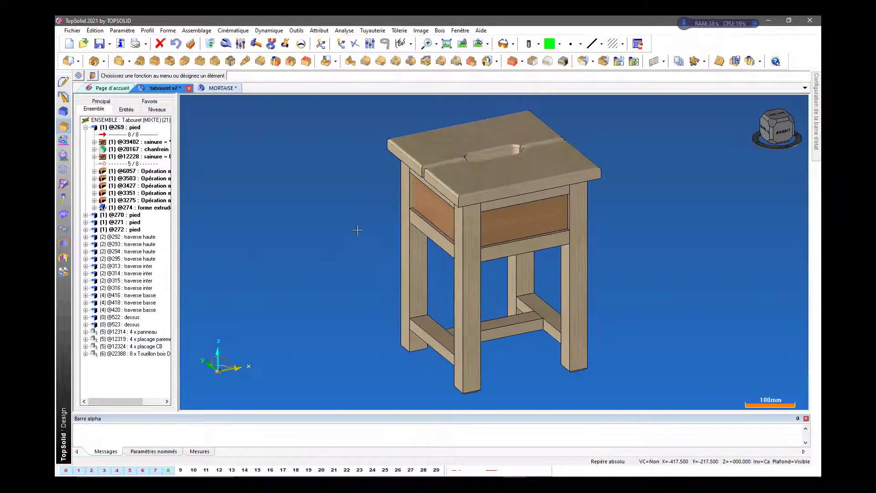
scroll(406, 198, up, 2)
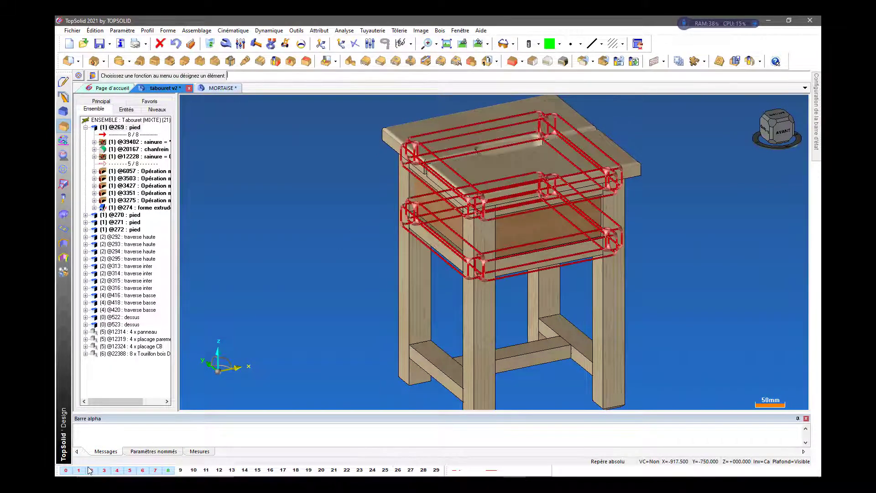
click(64, 471)
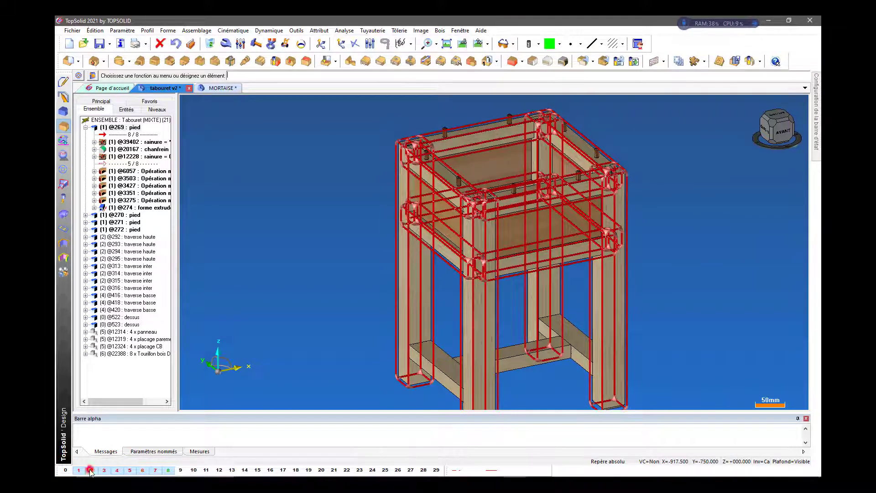
click(91, 471)
click(106, 471)
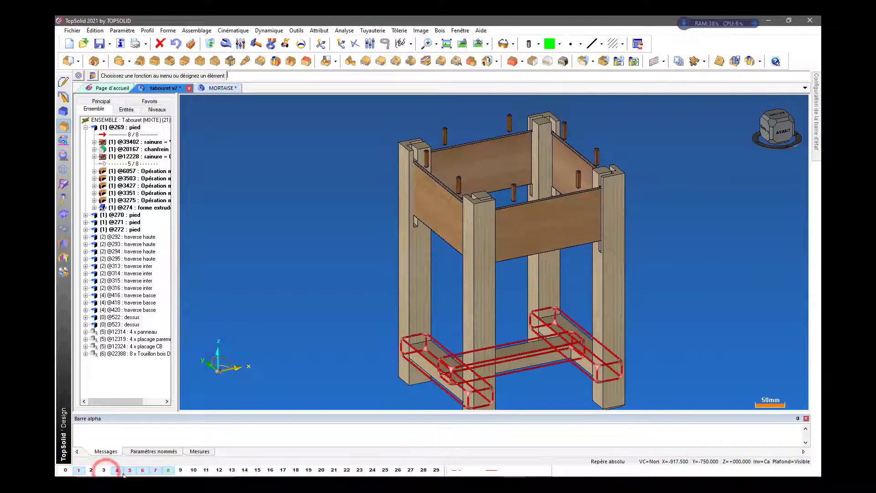
click(116, 471)
click(130, 470)
click(140, 472)
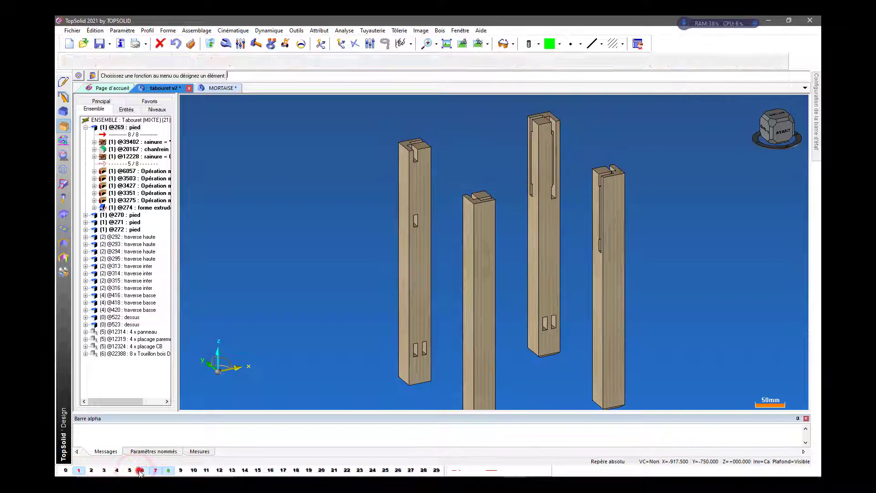
- Examine the mortises cut into the top end and side faces of the stool's legs
scroll(450, 139, up, 2)
scroll(451, 139, up, 1)
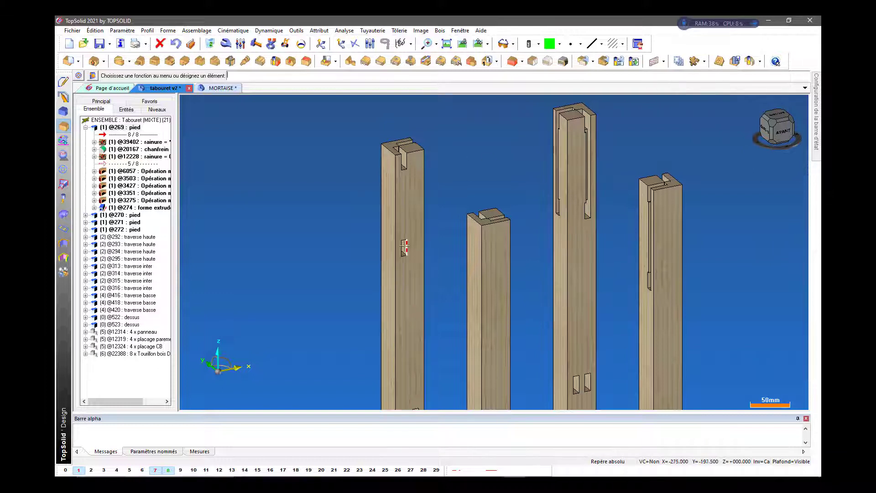
scroll(401, 174, up, 5)
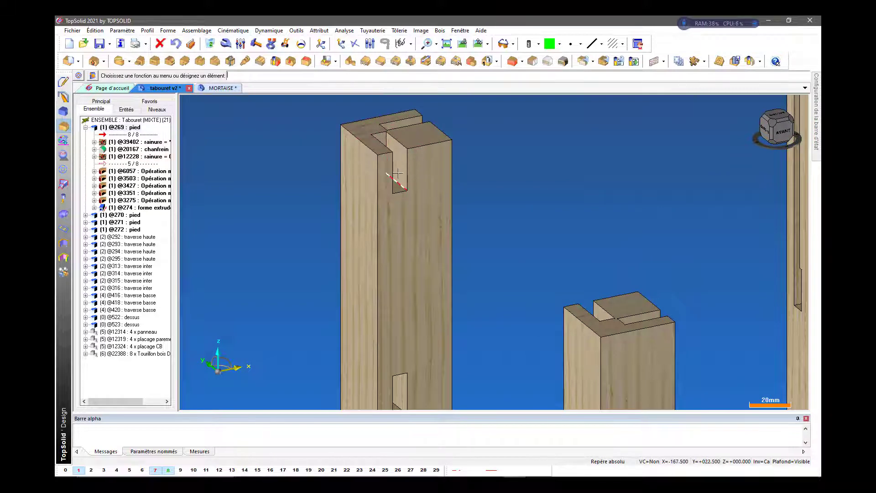
scroll(412, 130, down, 2)
scroll(409, 131, down, 4)
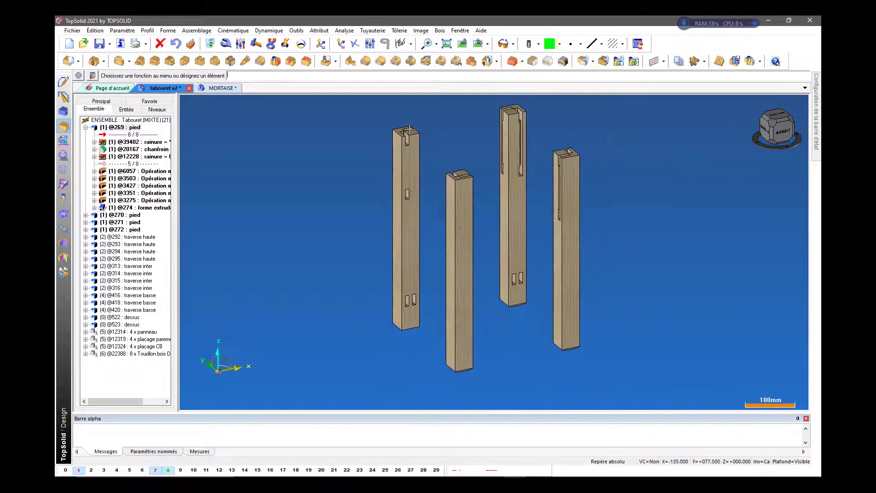
- Switch to PLAN PIED.pdf in Adobe Acrobat and examine the leg's mortise dimensions in the front, top and perspective views
key(alt+Tab)
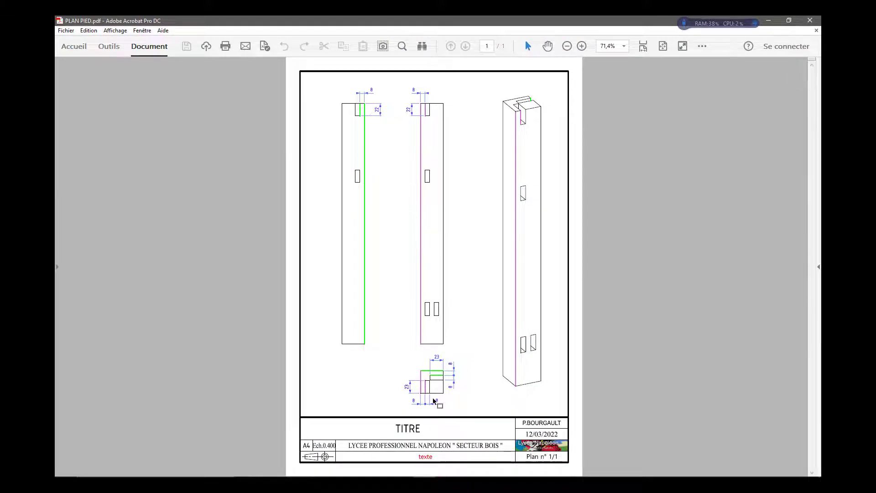
ctrl+scroll(434, 401, up, 1)
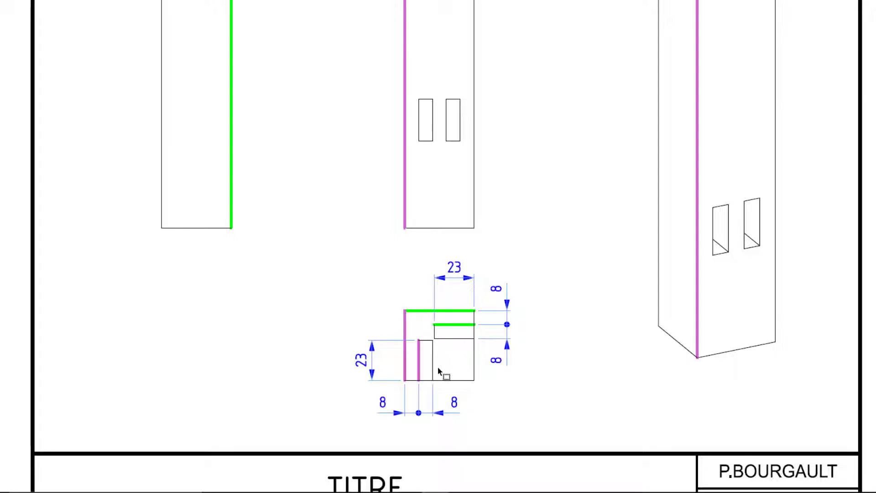
scroll(437, 368, down, 4)
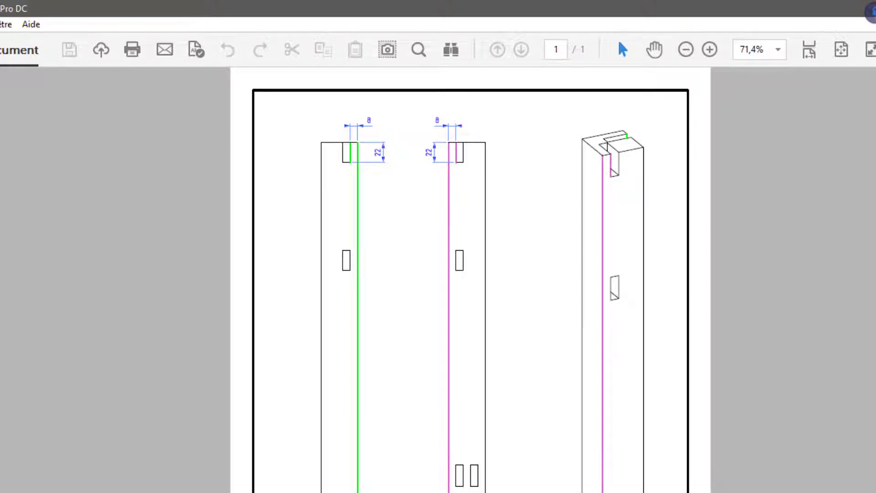
key(ctrl+equal)
key(ctrl+equal)
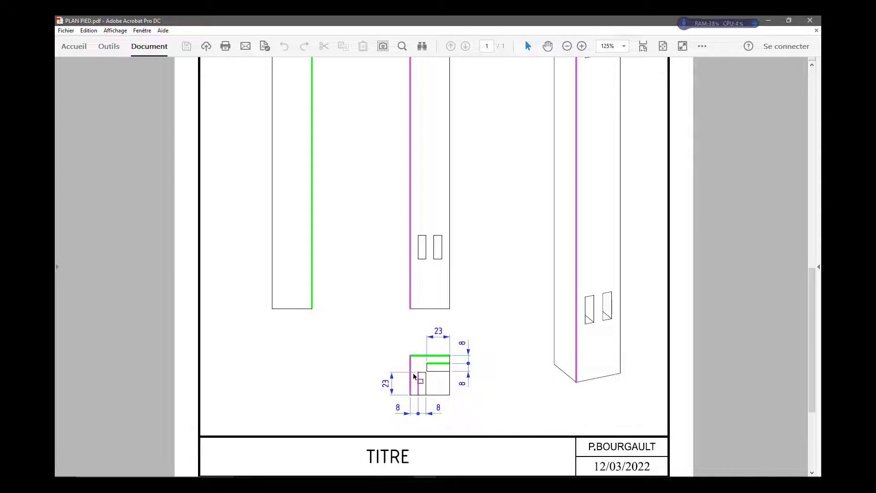
scroll(456, 356, down, 1)
key(ctrl+0)
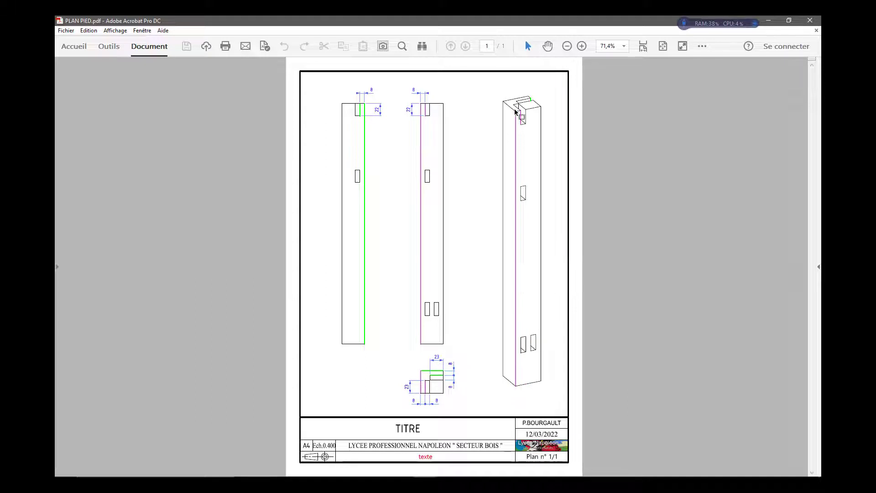
key(ctrl+1)
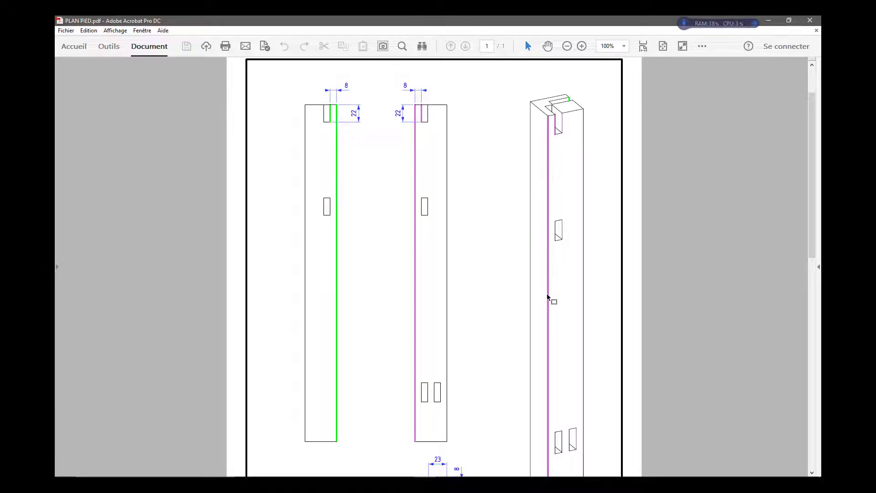
- Return to TopSolid, open the MORTAISE document and identify the PIED GRIS, PIED ORANGE and PIED VERT parts in the assembly tree
click(557, 412)
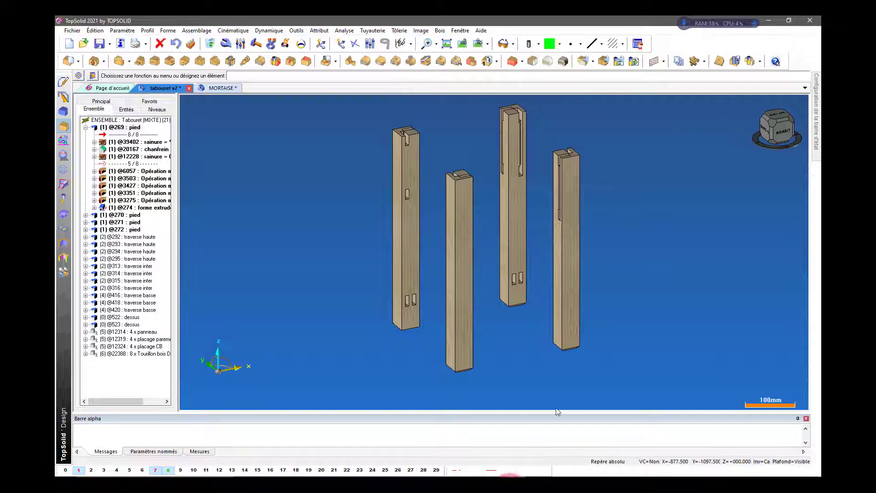
click(218, 88)
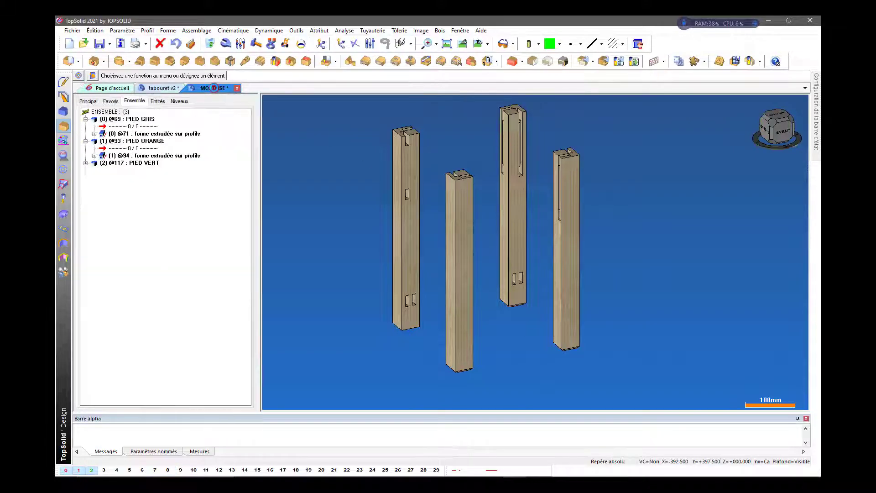
scroll(465, 175, up, 2)
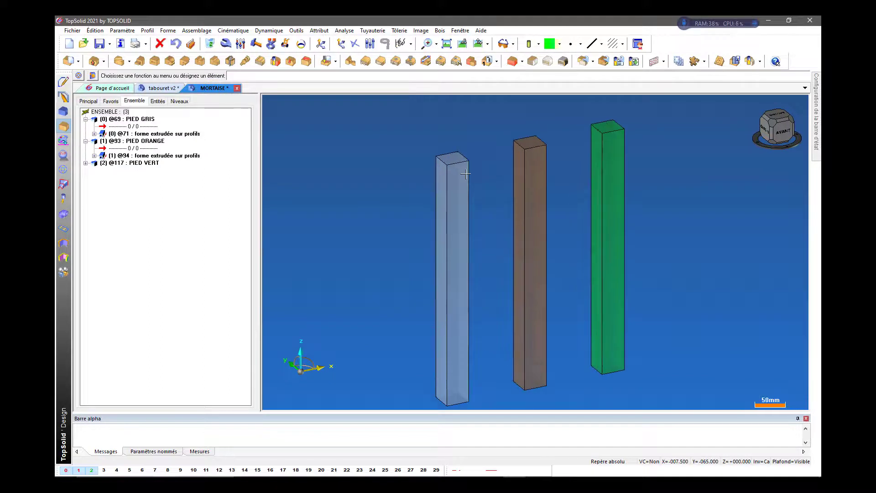
click(132, 119)
click(133, 141)
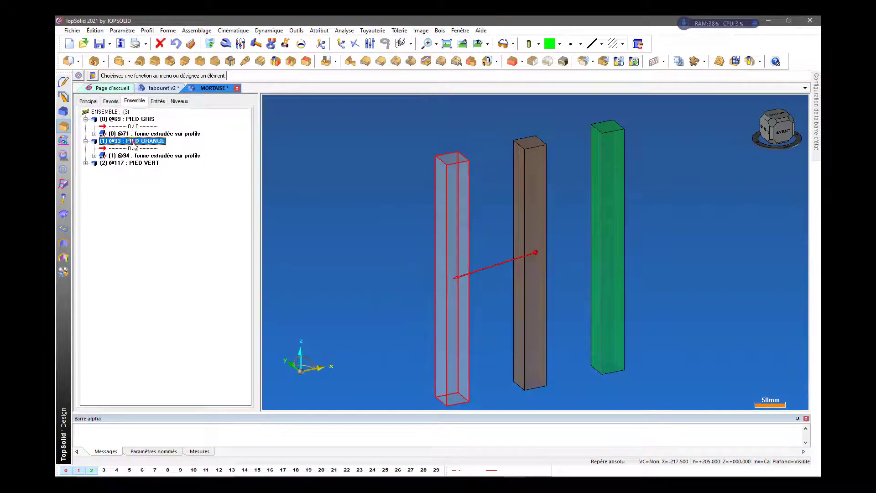
click(133, 163)
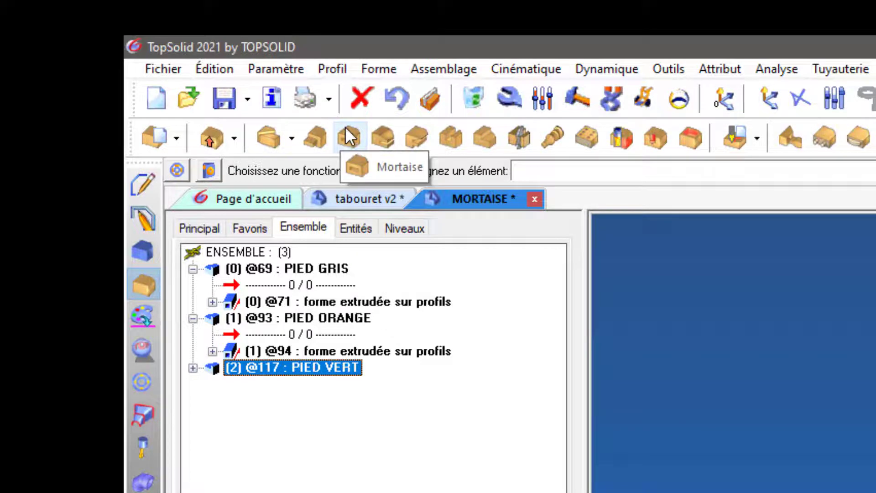
- Start a mortise on the grey leg's front face, using the leg's top end as left side and the adjacent long face as bottom
click(344, 145)
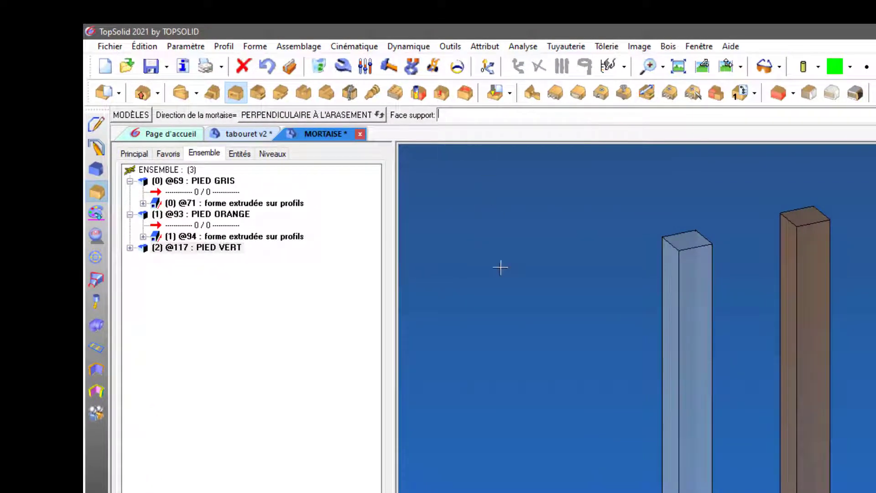
click(699, 310)
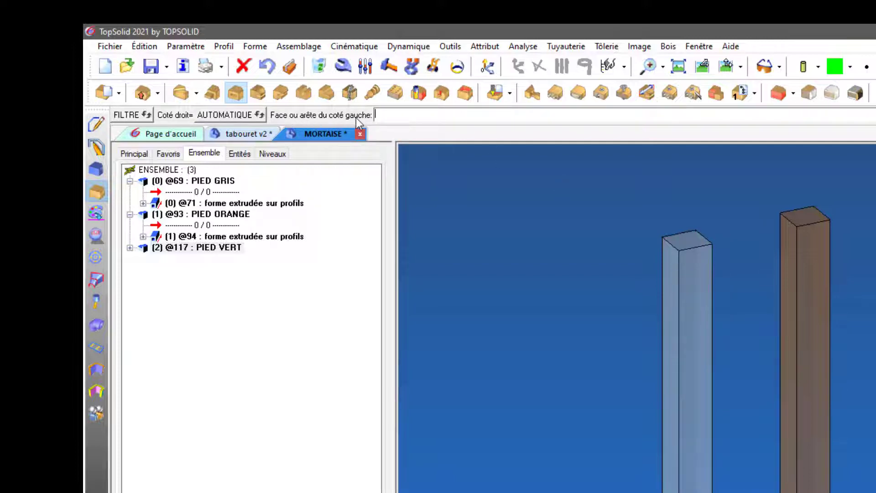
click(691, 245)
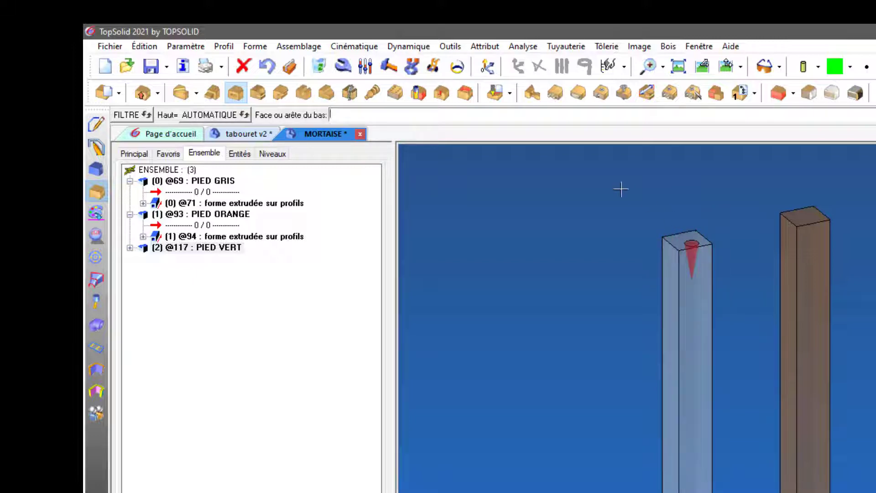
click(668, 369)
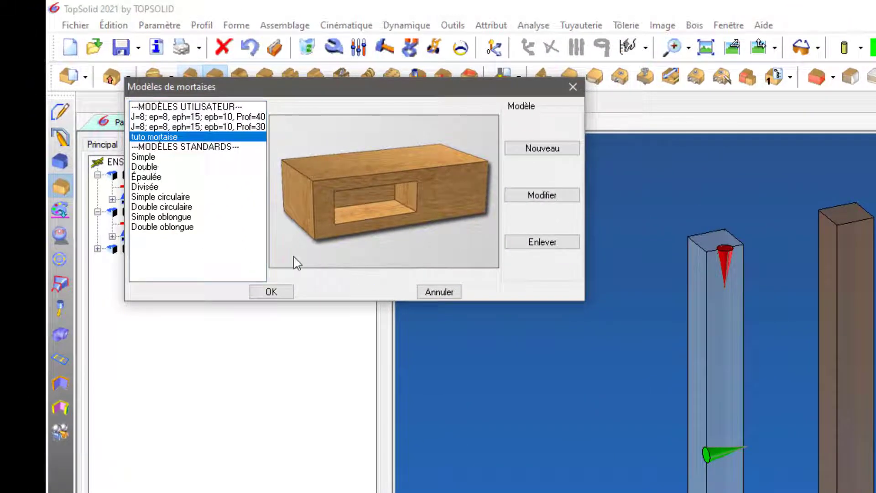
- Browse the standard mortise models and choose the Simple model for the grey leg's mortise
click(143, 166)
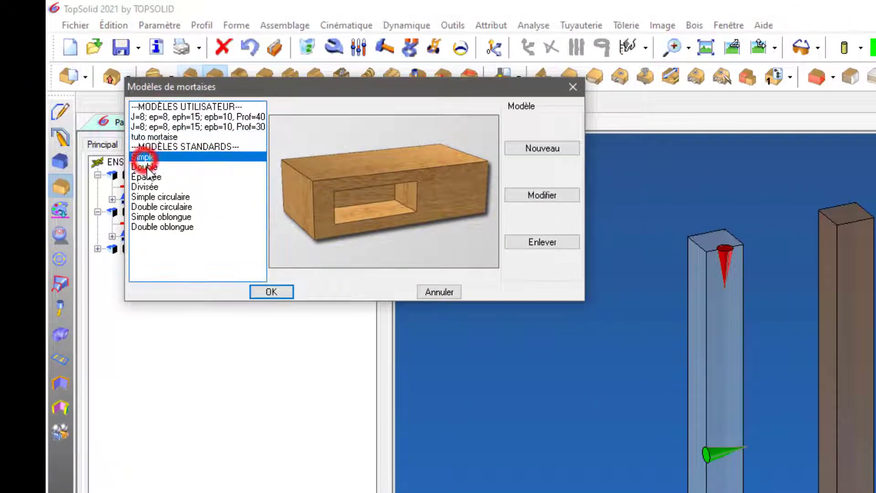
click(153, 177)
click(155, 187)
click(159, 206)
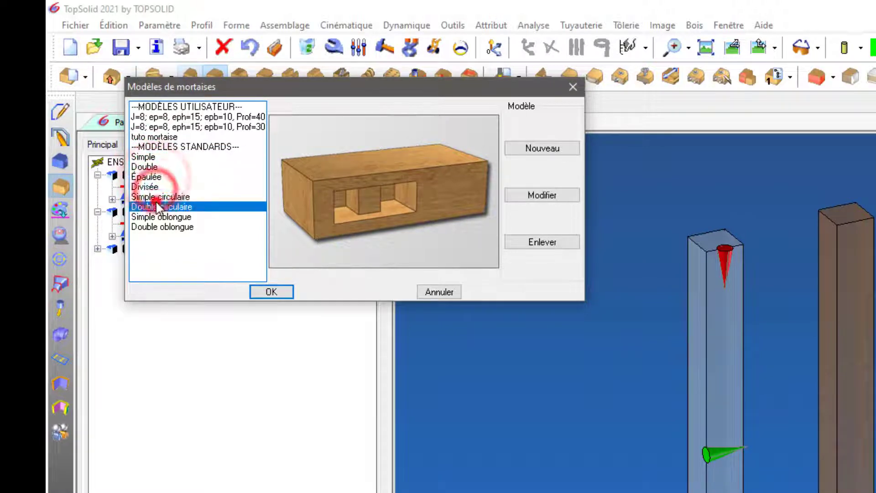
click(159, 196)
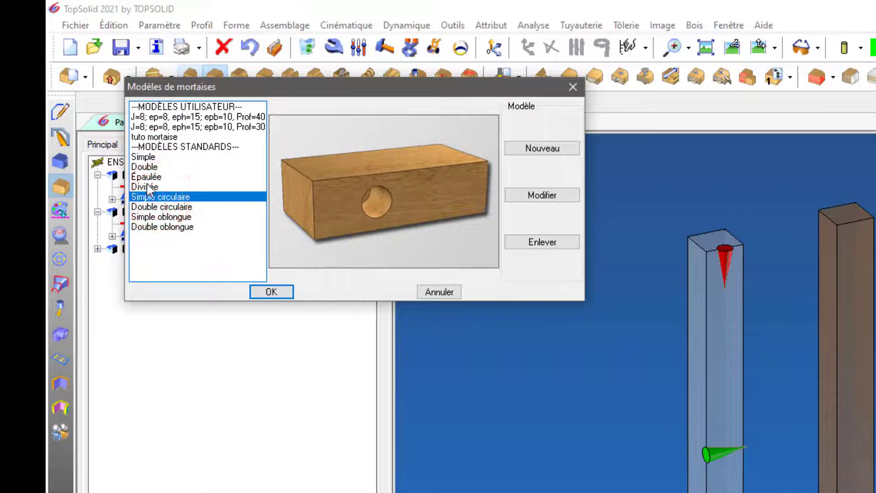
click(150, 160)
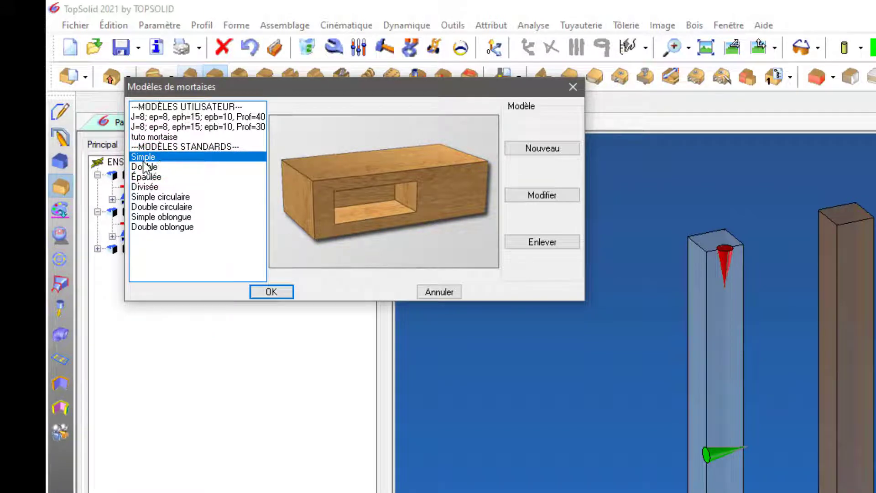
click(270, 294)
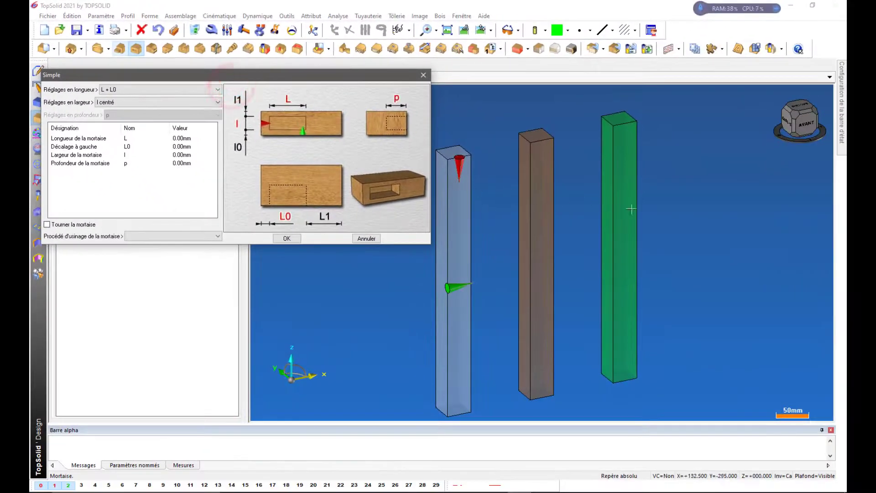
scroll(578, 300, down, 2)
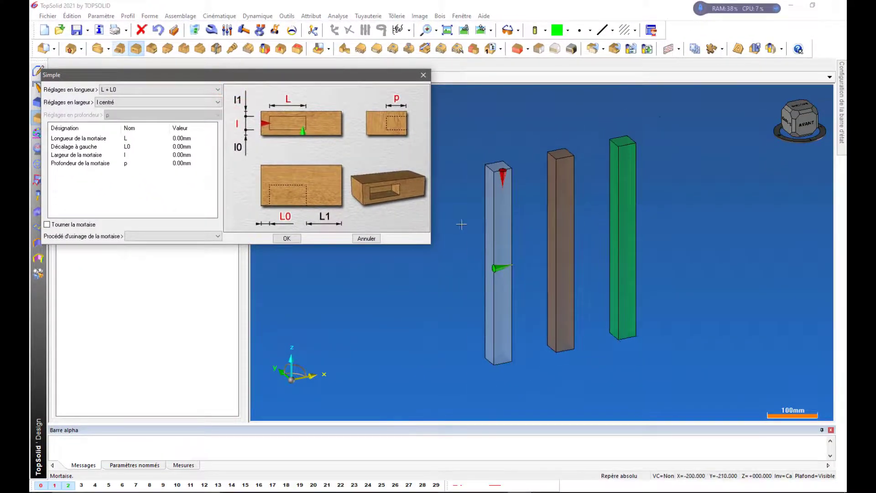
scroll(589, 302, up, 2)
scroll(470, 225, up, 1)
scroll(606, 257, down, 1)
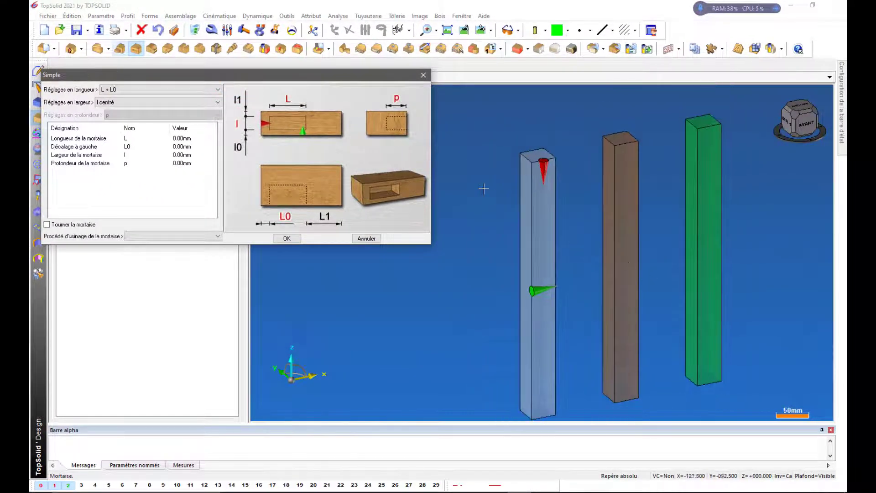
scroll(488, 158, up, 1)
click(261, 82)
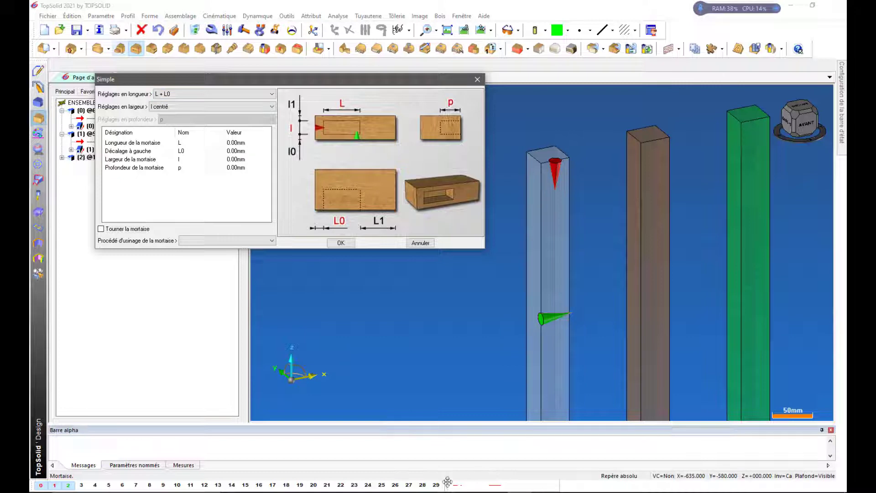
- Consult the top mortise's dimensions in PLAN PIED.pdf, and return to the Simple mortise settings in TopSolid
mouse_move(424, 491)
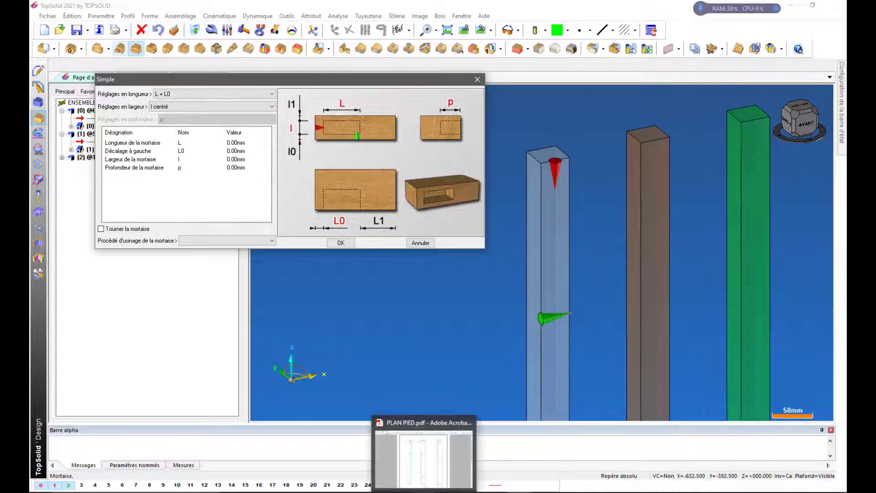
click(428, 474)
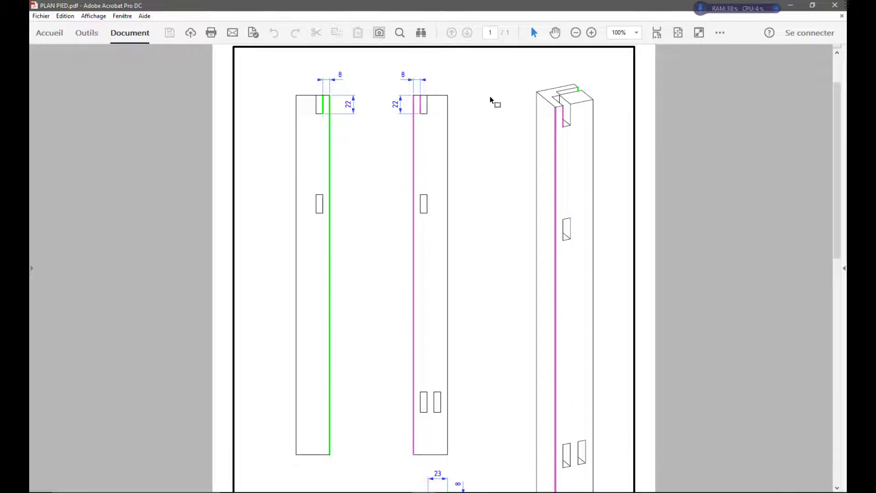
scroll(492, 99, down, 1)
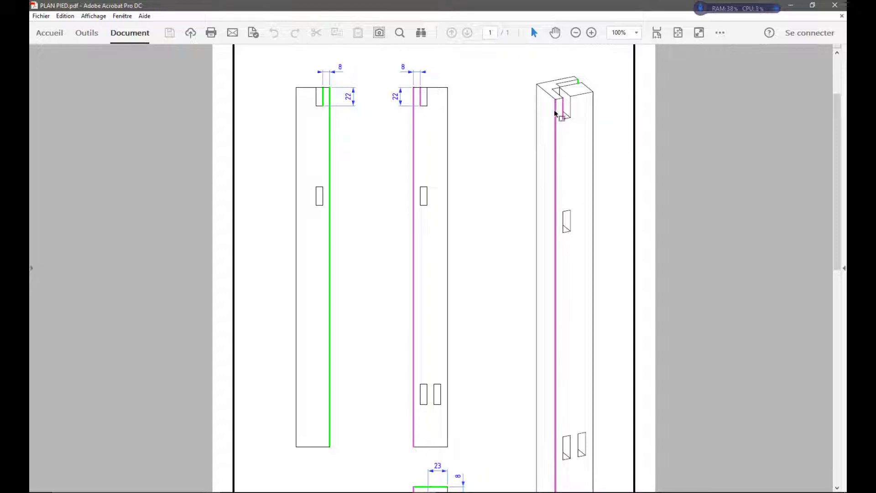
click(523, 478)
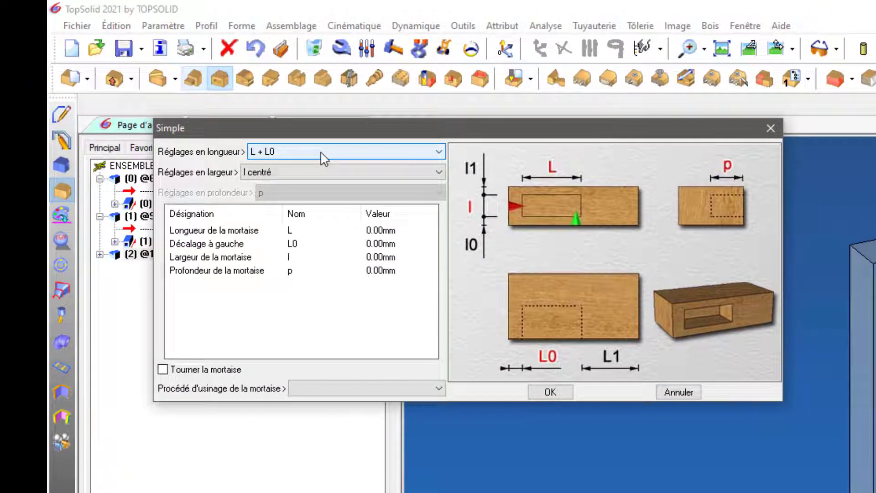
- Define the mortise's length settings as L + L0 and its width settings as l + l0
click(320, 151)
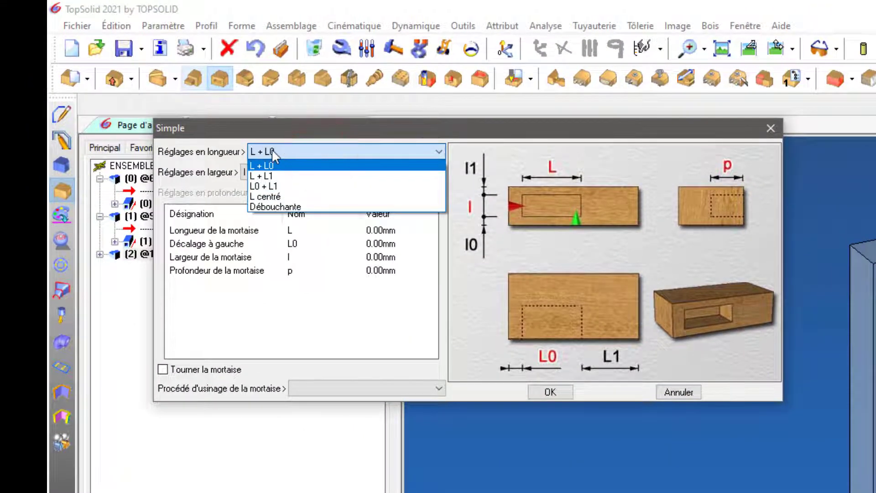
click(272, 149)
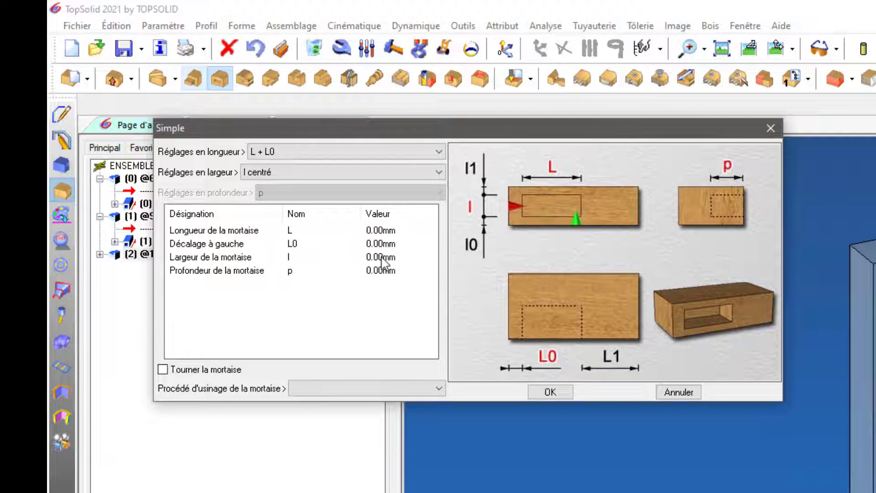
click(362, 172)
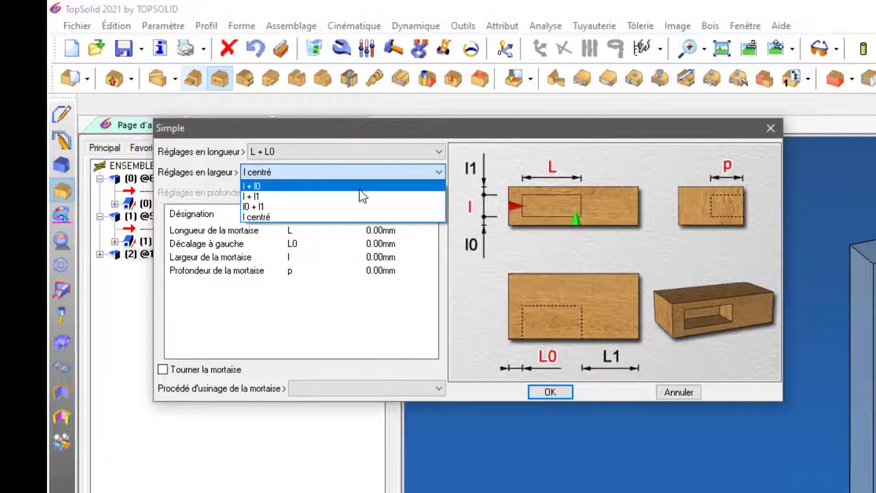
click(360, 187)
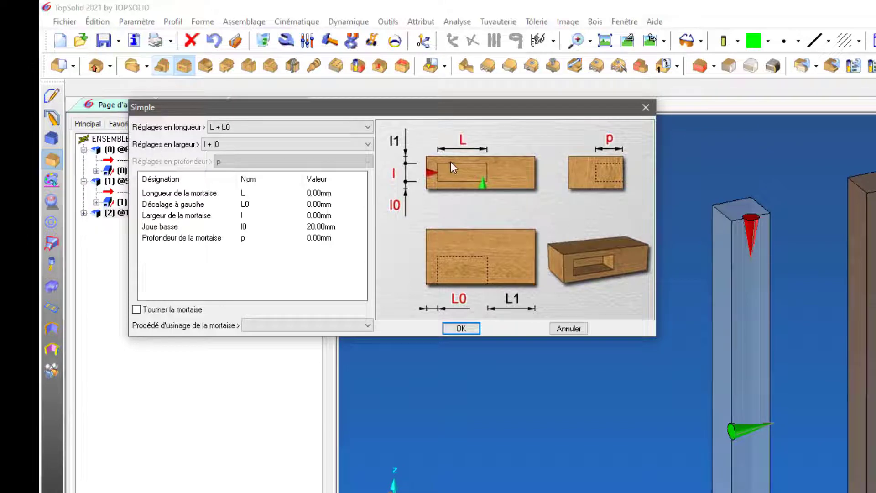
- Set the mortise length L to 22 mm and the mortise width l to 8 mm
click(319, 193)
click(321, 192)
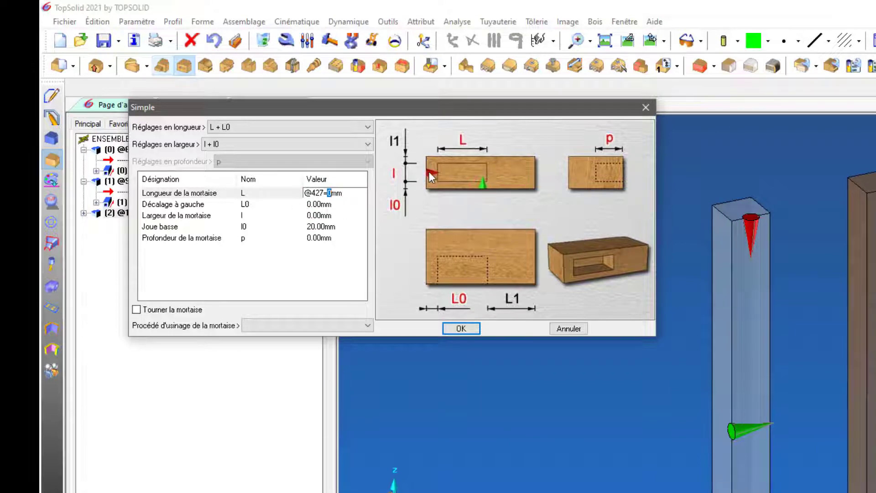
text(22)
key(Return)
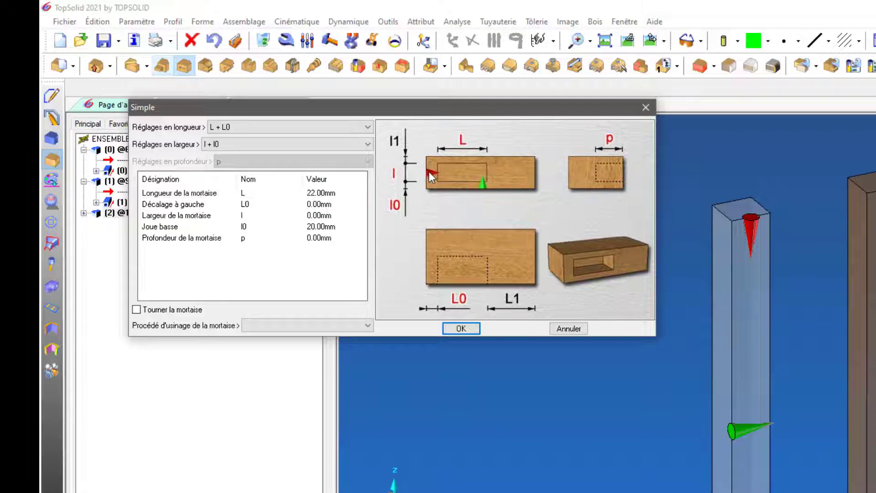
click(321, 205)
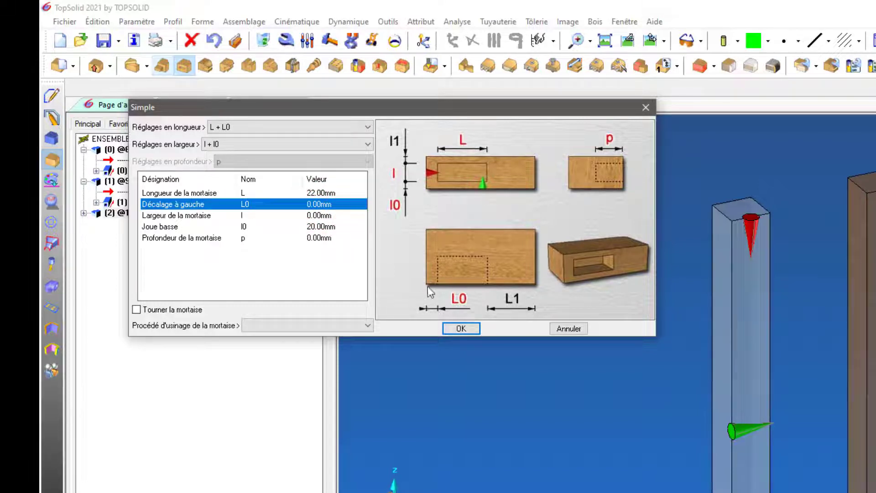
click(321, 218)
click(321, 216)
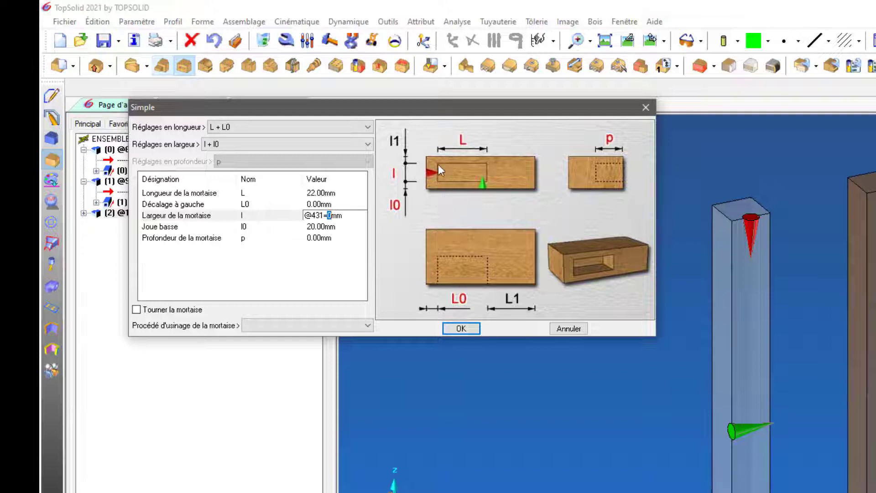
text(8)
key(Return)
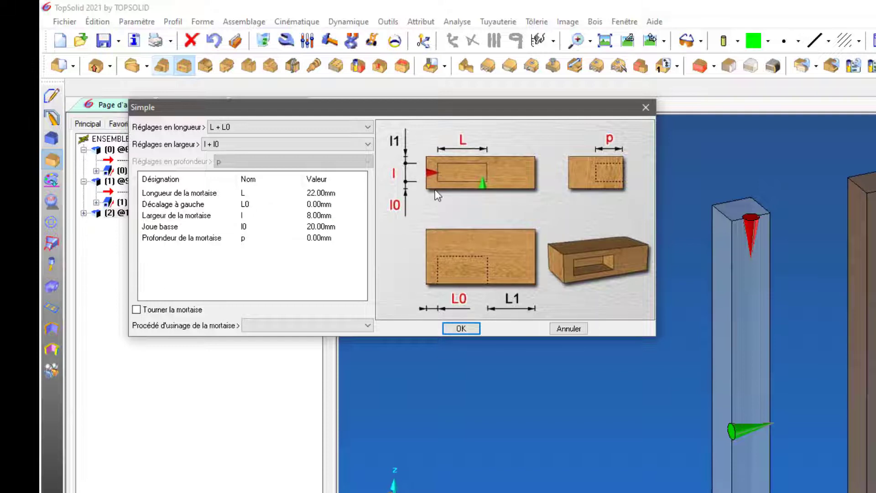
- Set the lower cheek l0 to 8 mm and the depth p to 23 mm, and create the mortise on the grey leg
click(324, 226)
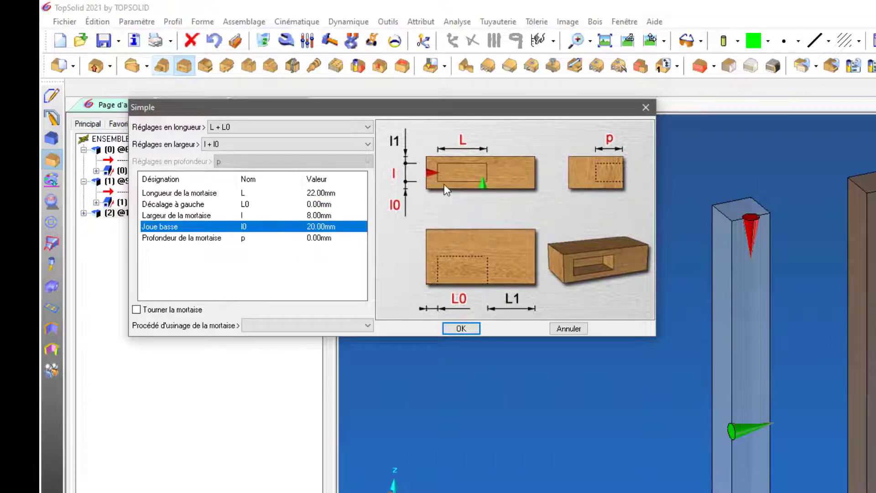
click(324, 226)
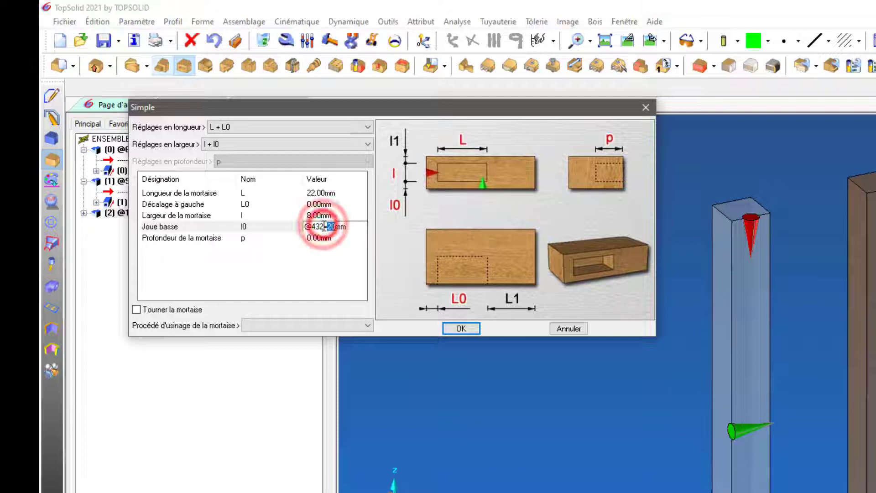
text(8)
key(Return)
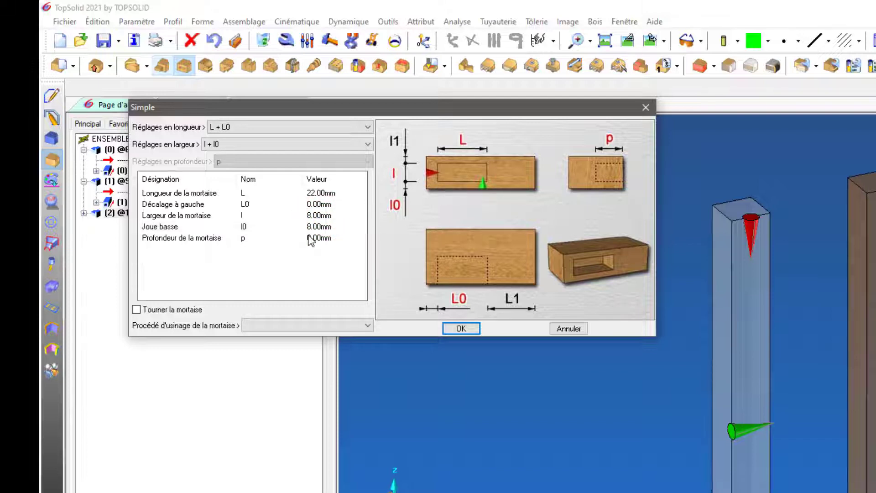
click(319, 237)
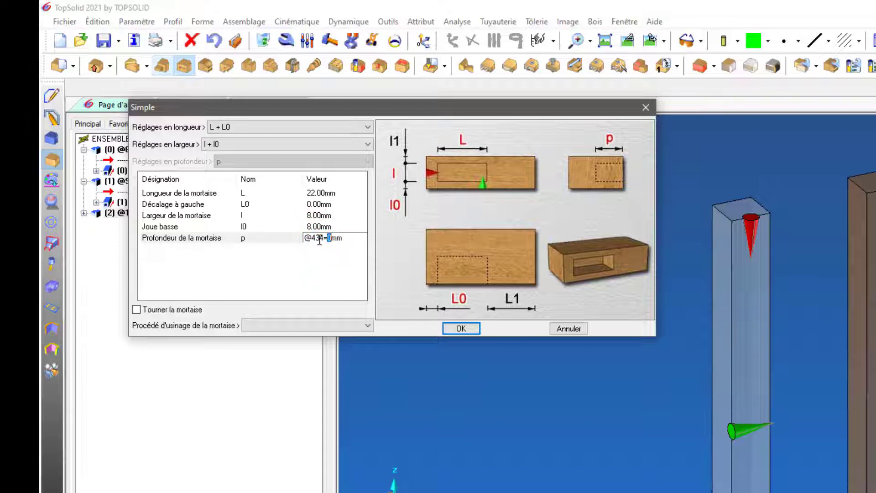
text(23)
key(Return)
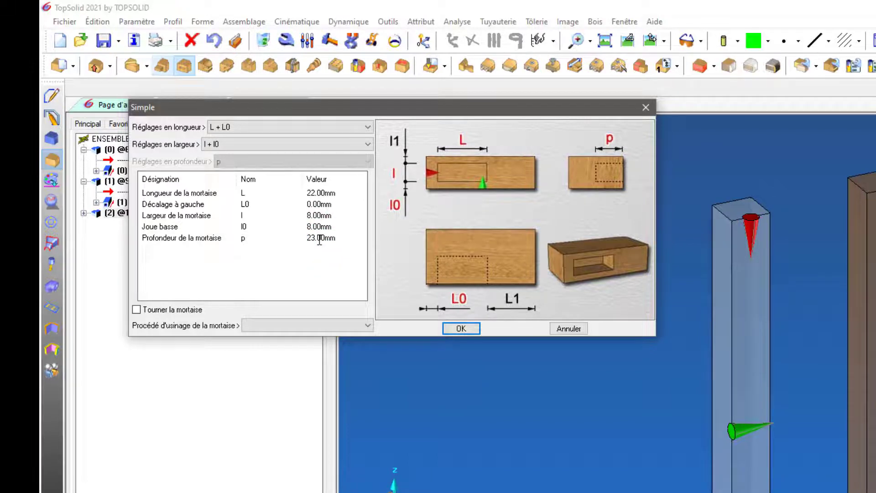
click(452, 329)
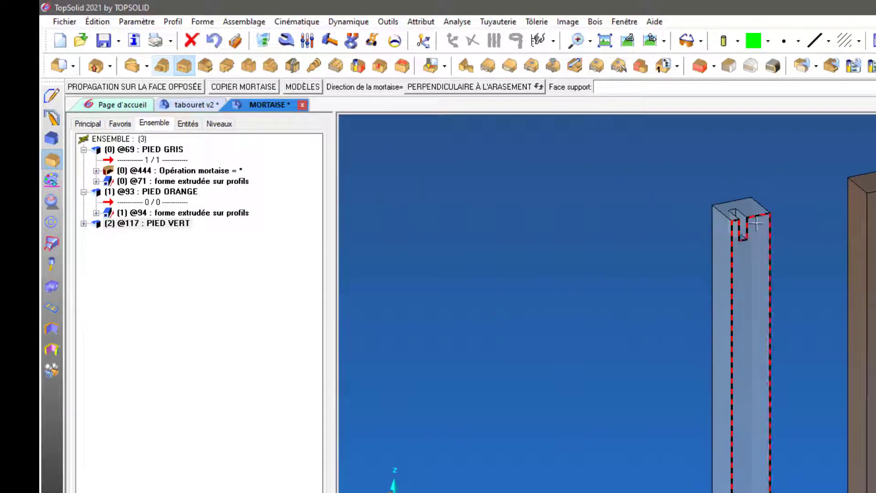
- Propagate the grey leg's mortise onto the opposite face and end the mortise command
scroll(755, 222, up, 2)
scroll(756, 224, up, 1)
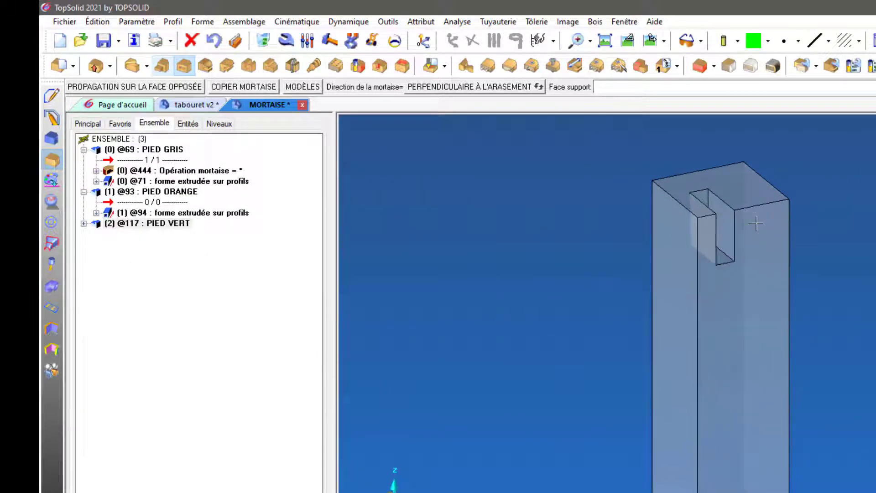
scroll(756, 223, up, 1)
scroll(756, 223, down, 4)
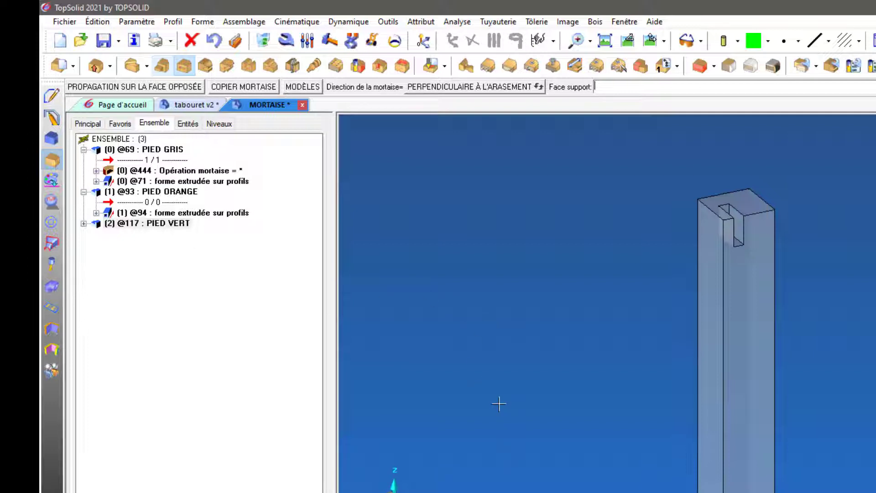
scroll(499, 403, down, 1)
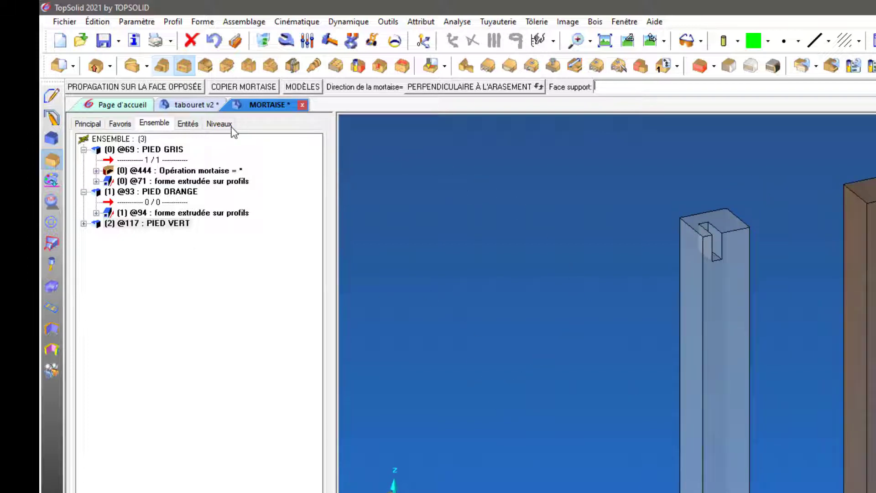
click(186, 92)
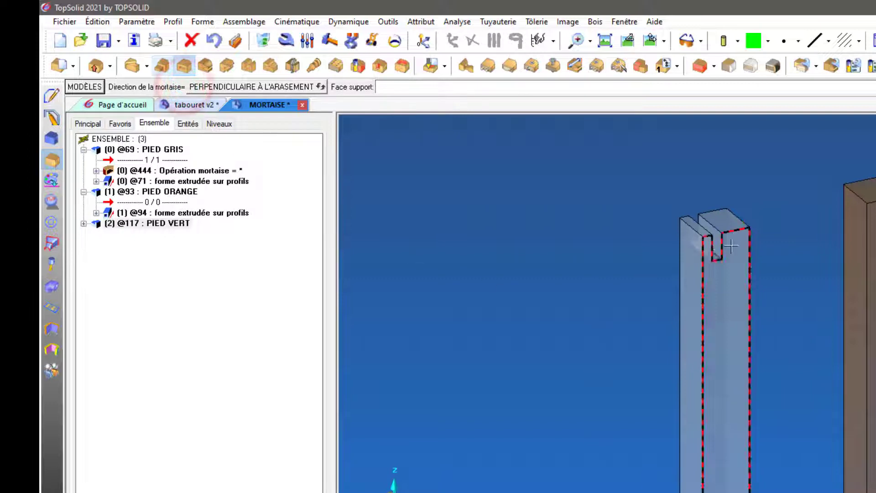
scroll(687, 223, up, 5)
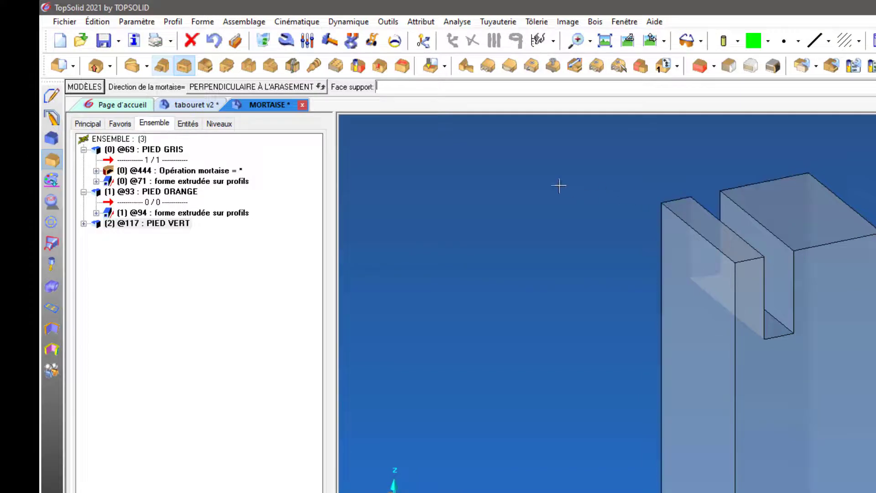
scroll(548, 183, down, 3)
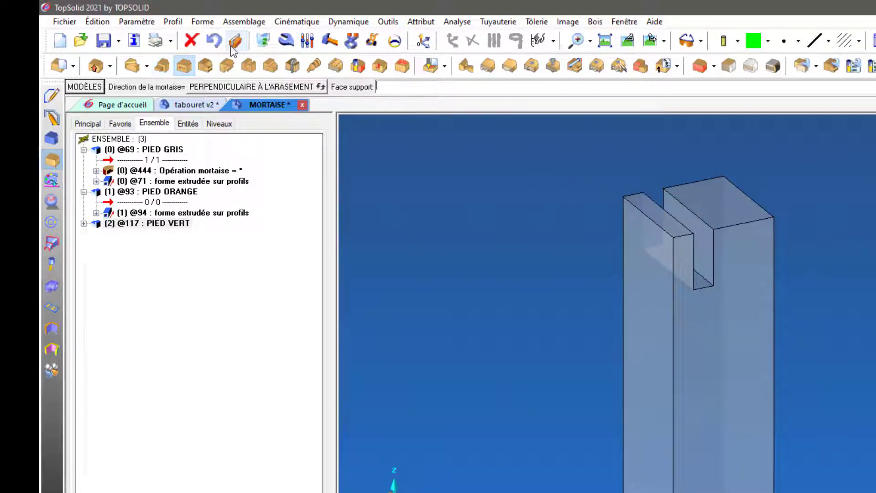
click(231, 44)
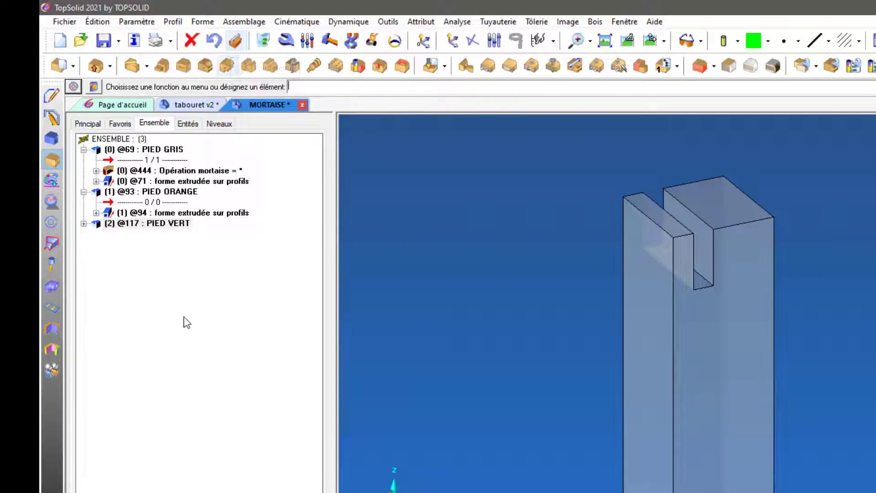
- Expand the Simple parameters of PIED GRIS's mortise operation and set the mortise depth to 15 mm
click(111, 170)
click(96, 171)
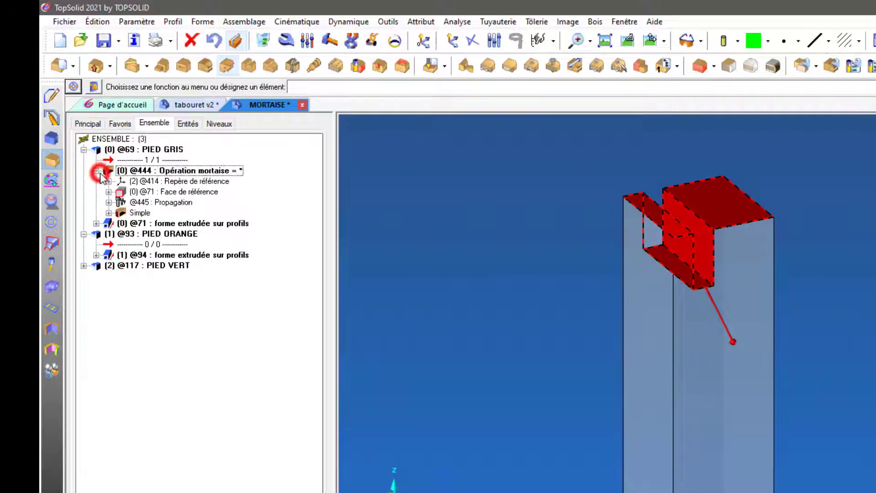
click(109, 212)
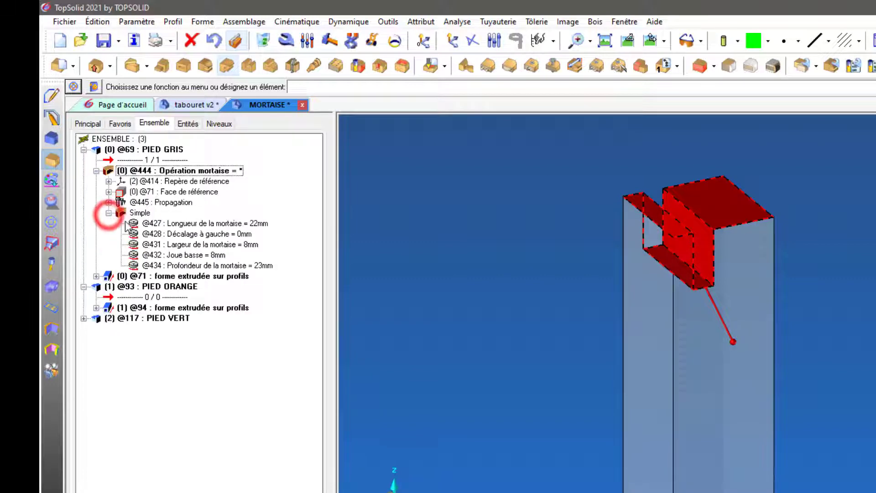
click(249, 223)
click(243, 265)
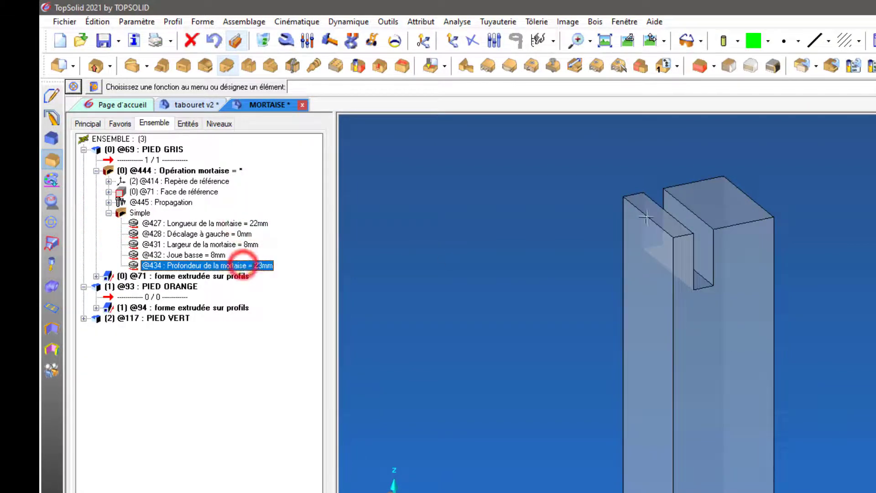
click(262, 265)
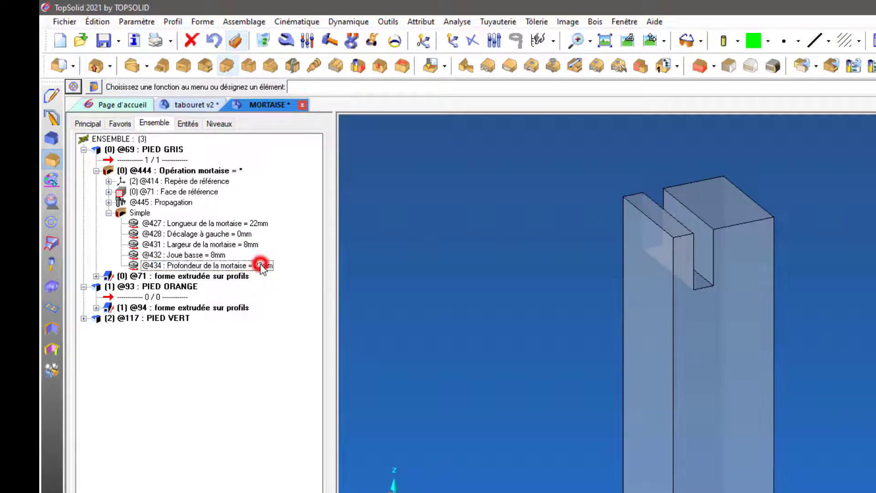
text(15mm)
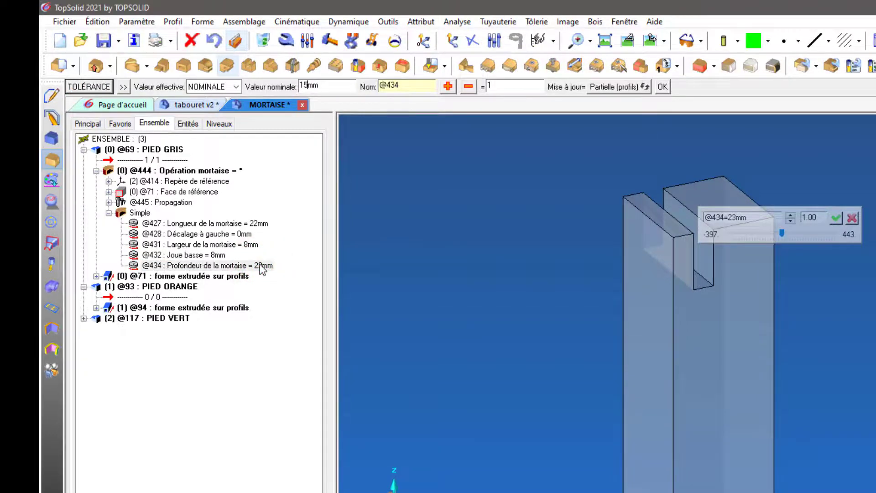
key(Return)
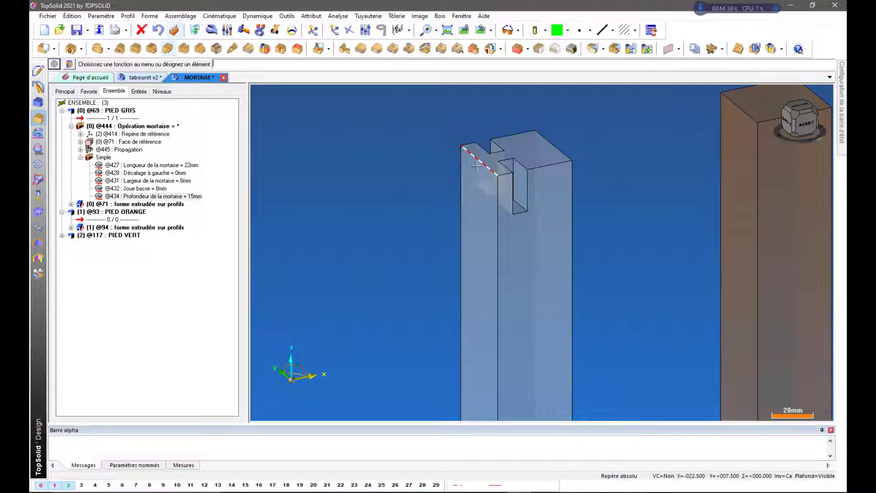
- Examine the opposing mortises at the top of the grey leg from above, the front and the side
middle_drag(389, 199, 386, 235)
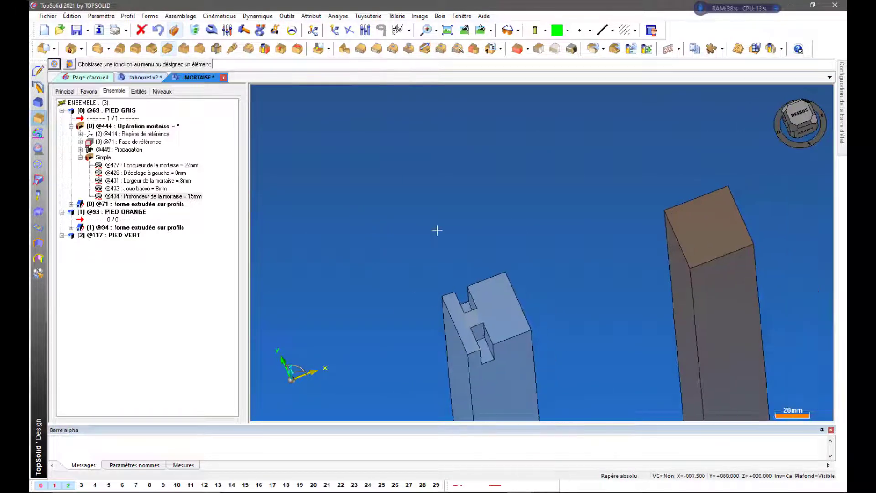
scroll(437, 230, down, 3)
mouse_move(382, 305)
middle_down()
mouse_move(397, 269)
mouse_move(393, 299)
mouse_move(405, 306)
middle_up()
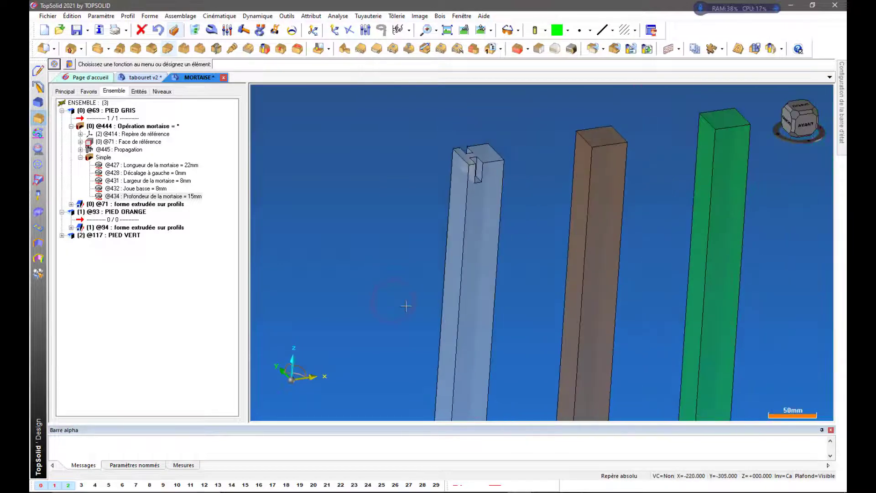
middle_drag(536, 249, 516, 228)
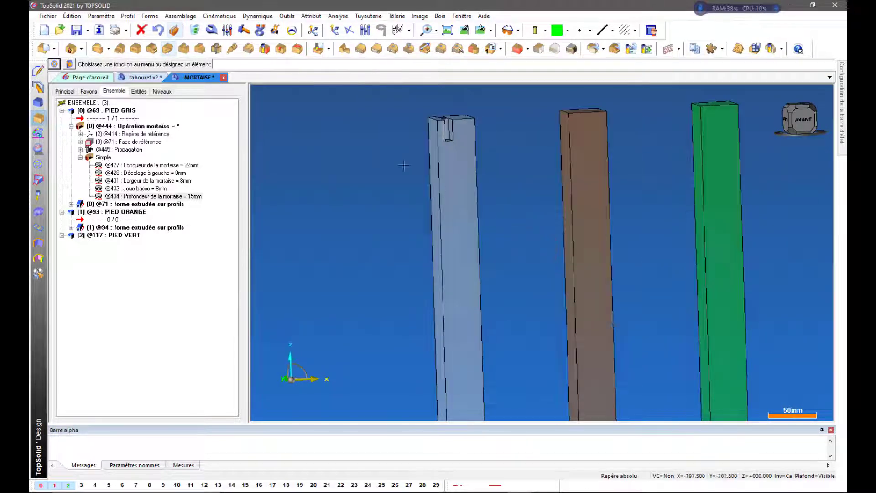
middle_drag(400, 145, 393, 136)
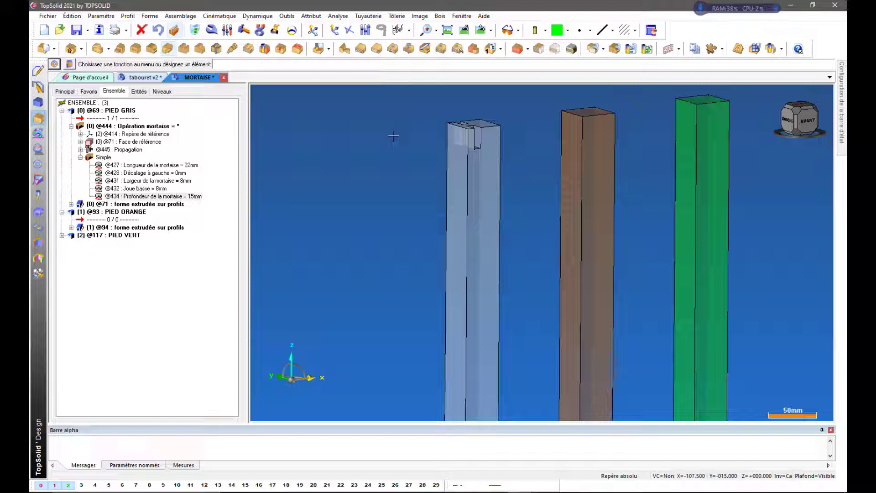
scroll(479, 112, up, 5)
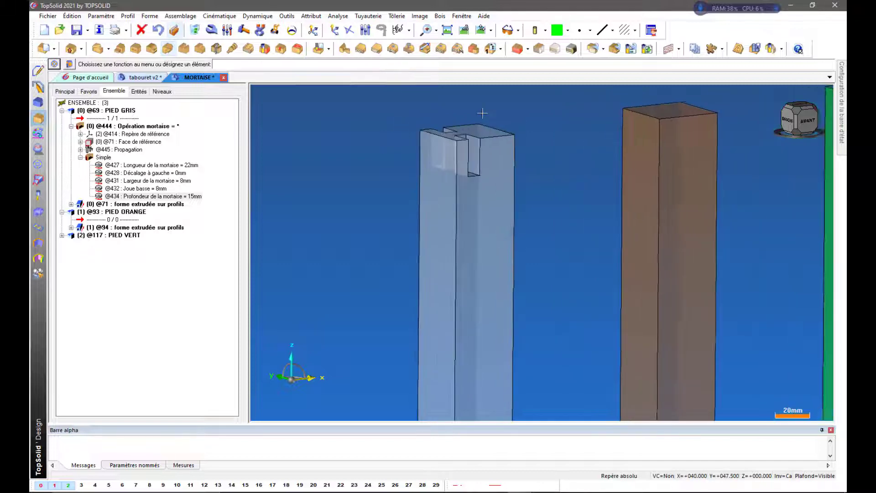
scroll(483, 114, down, 5)
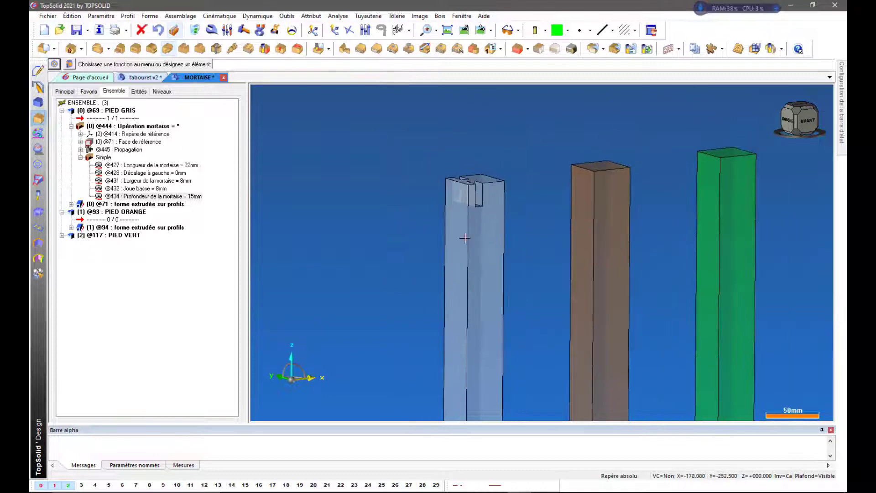
middle_drag(482, 182, 537, 250)
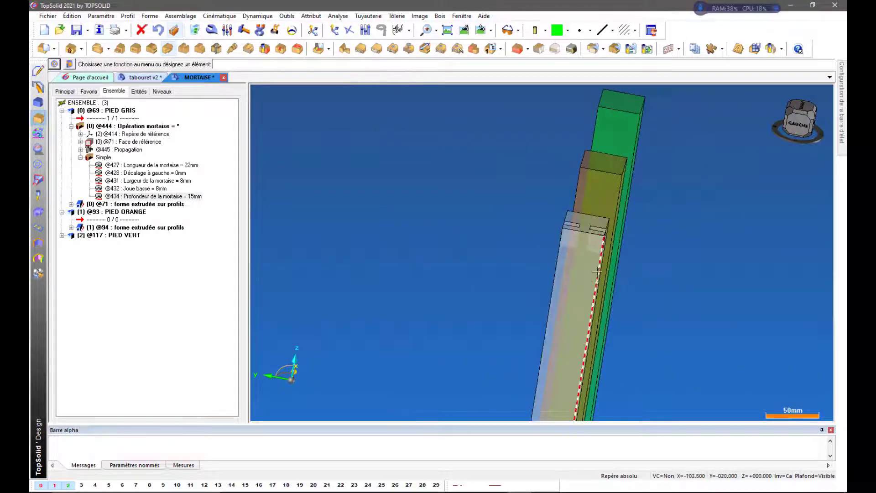
- Inspect the grey leg's paired mortises from several angles alongside the uncut orange and green legs
middle_drag(668, 285, 570, 267)
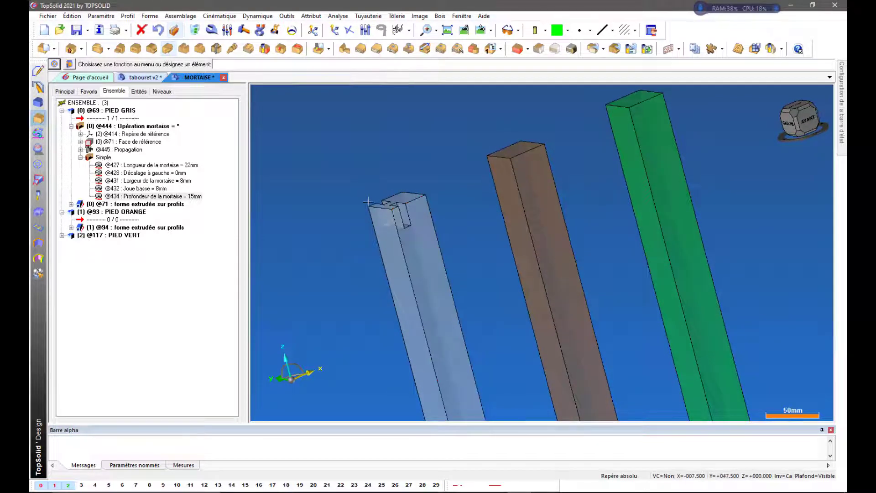
scroll(380, 223, up, 2)
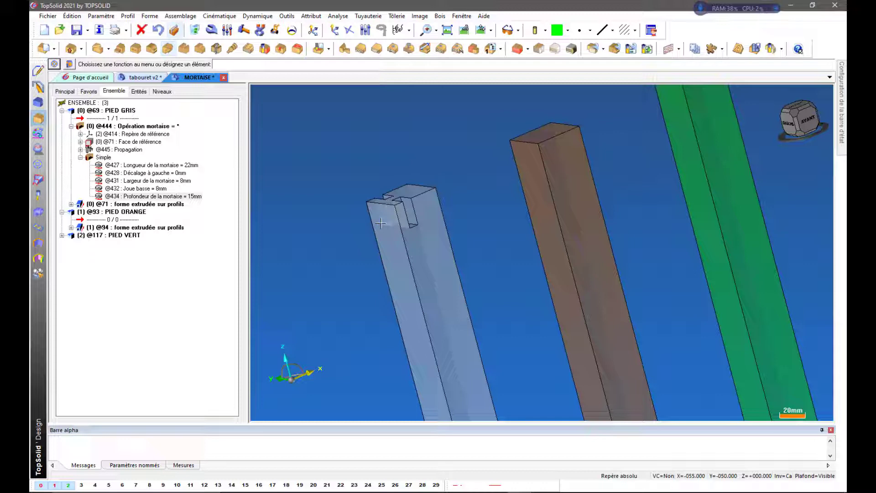
scroll(381, 223, up, 1)
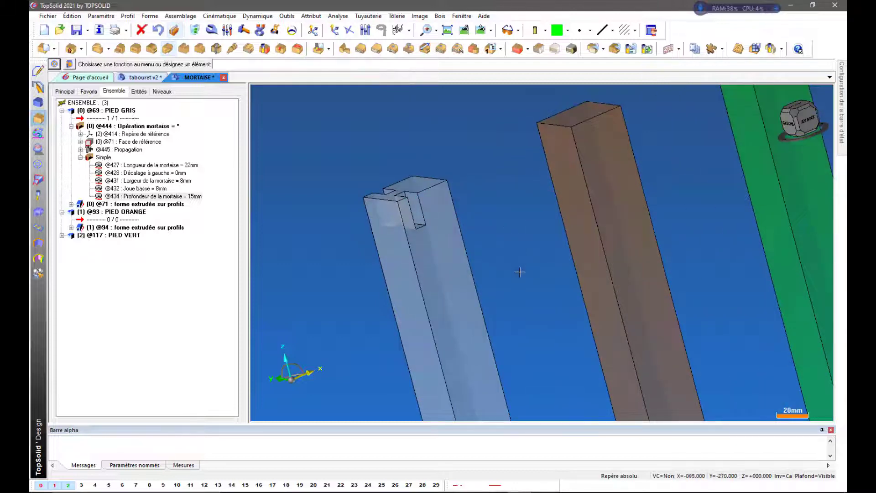
mouse_move(515, 295)
middle_down()
mouse_move(475, 309)
mouse_move(367, 247)
middle_up()
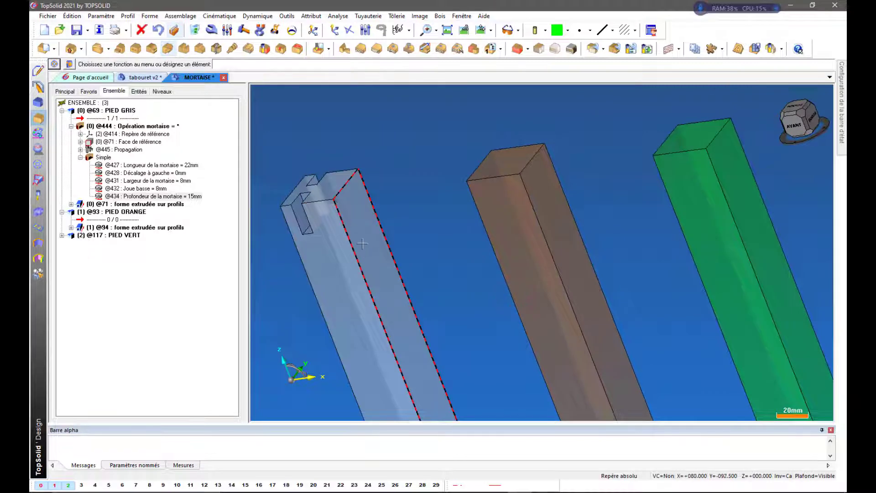
middle_drag(402, 293, 623, 287)
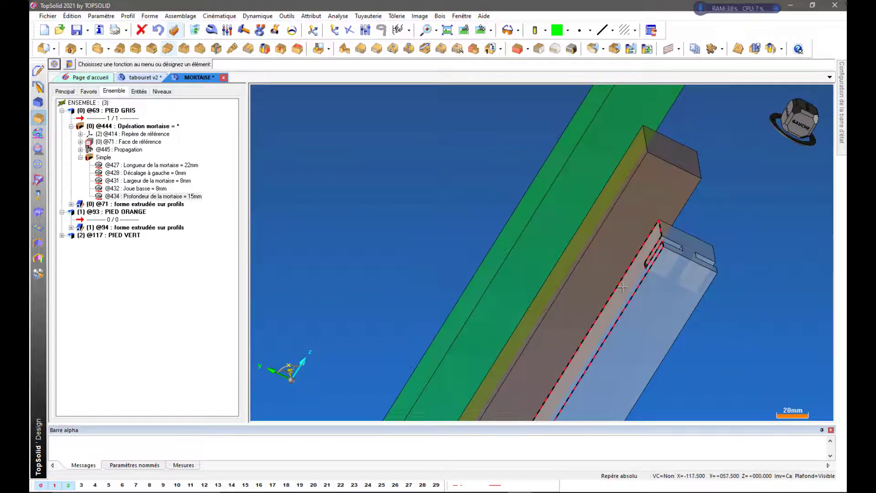
middle_click(720, 333)
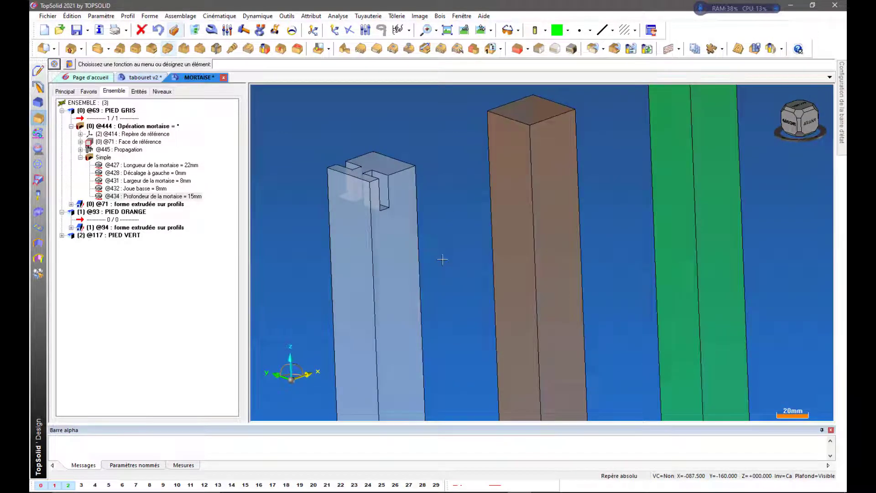
scroll(371, 163, down, 4)
scroll(370, 162, down, 3)
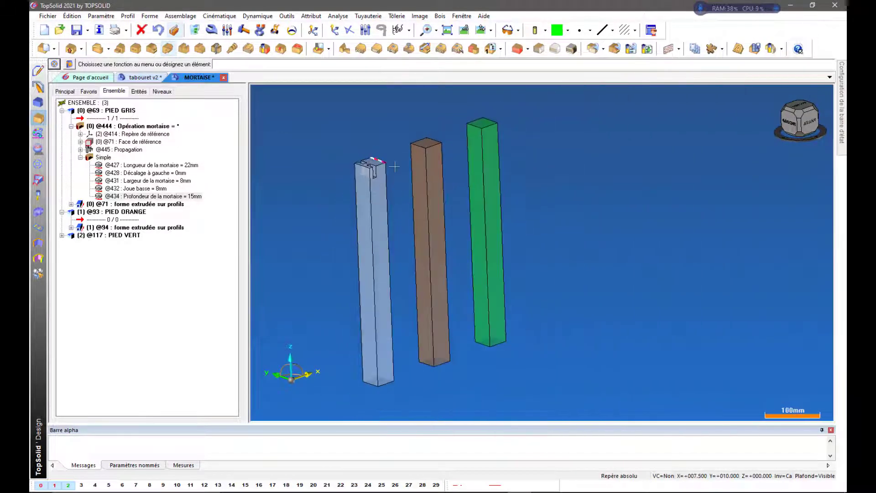
mouse_move(619, 227)
middle_down()
mouse_move(597, 221)
mouse_move(602, 216)
middle_up()
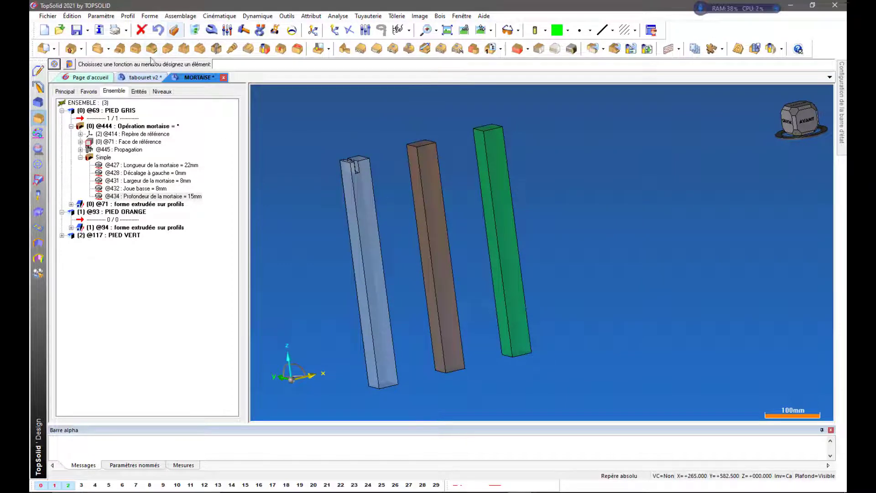
- Start a mortise on the orange leg's front face, using its top end as left reference and its adjoining side face as bottom reference
click(136, 48)
scroll(383, 132, up, 2)
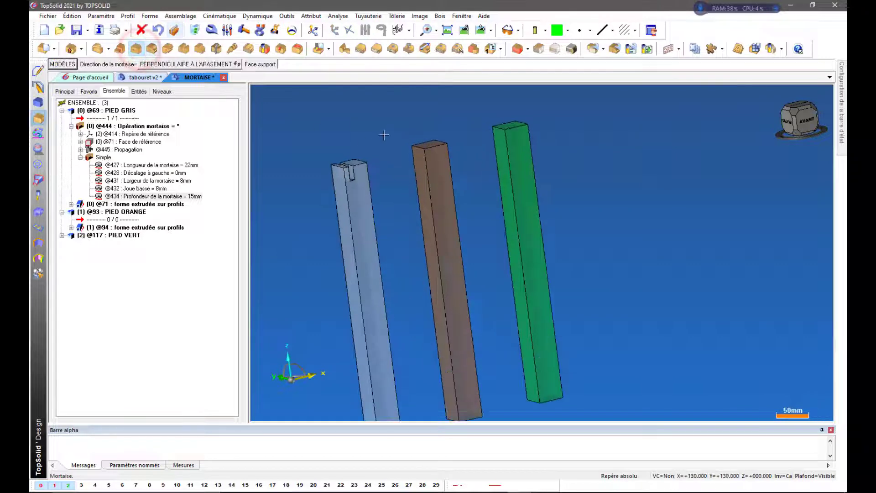
scroll(397, 125, up, 2)
middle_drag(397, 125, 391, 135)
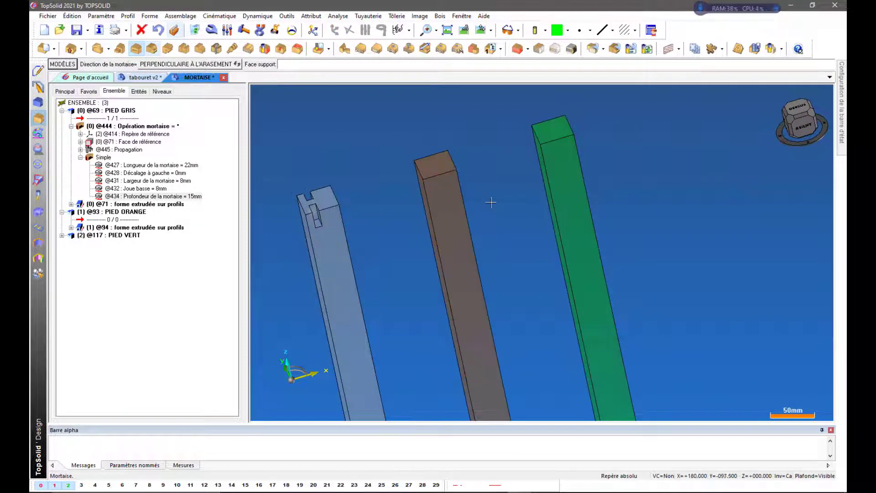
middle_drag(491, 202, 450, 186)
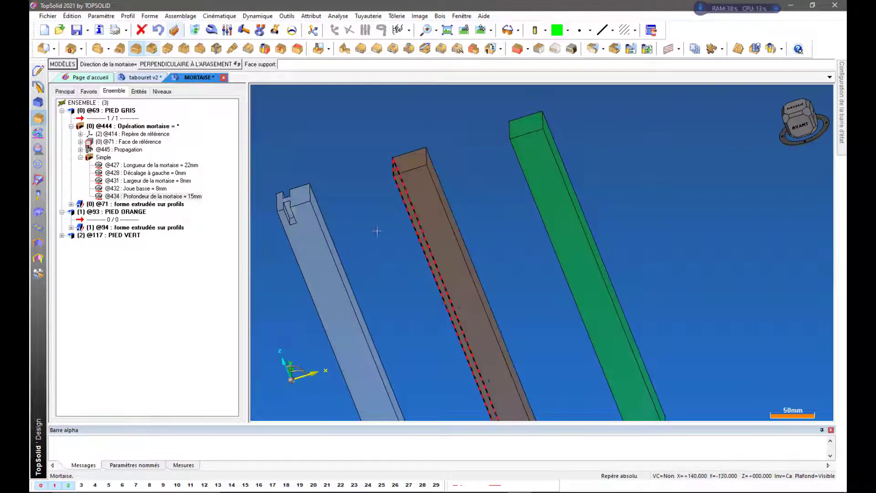
click(412, 194)
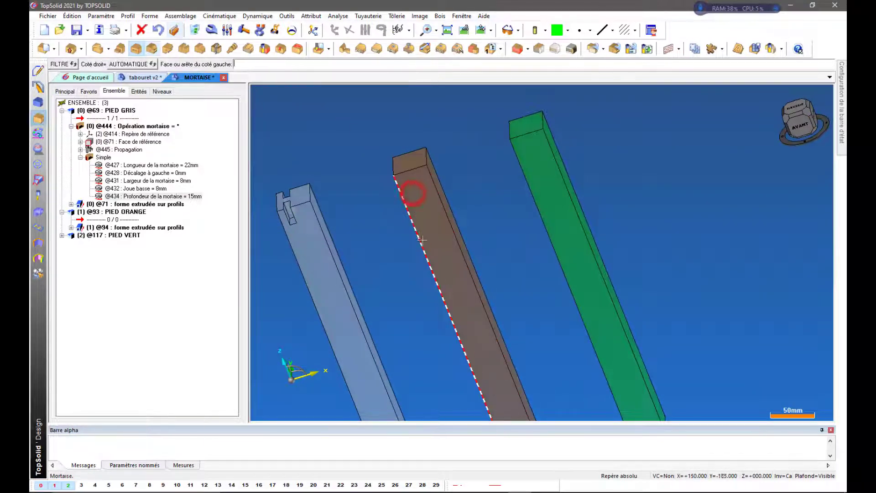
click(407, 160)
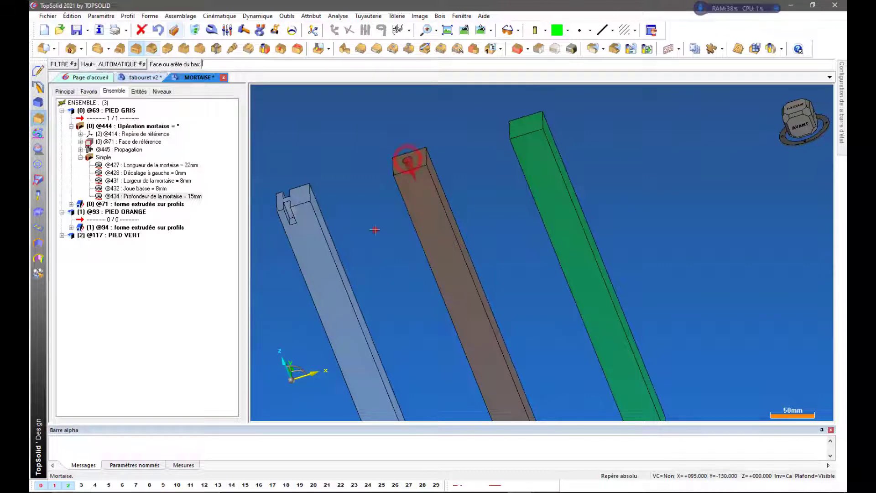
middle_drag(409, 191, 435, 198)
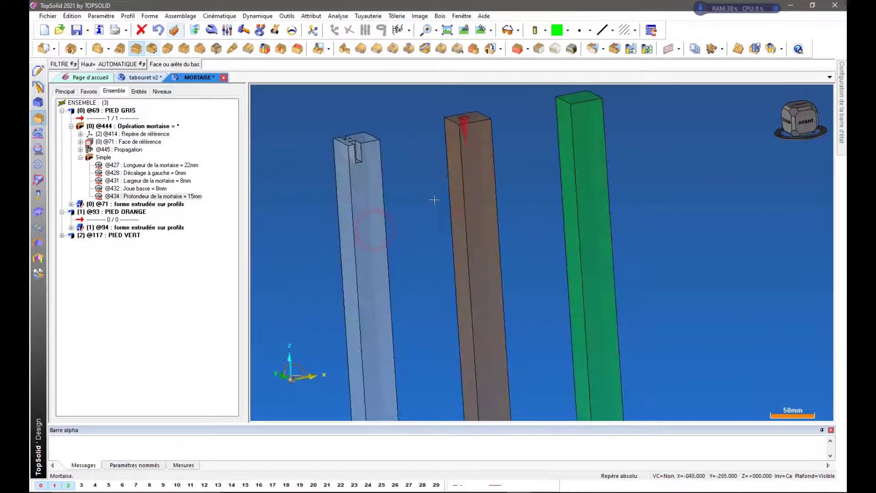
click(458, 200)
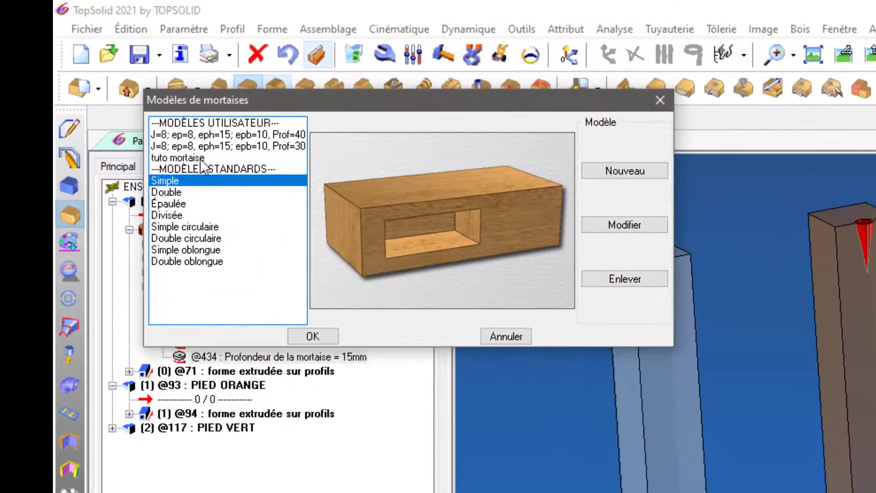
- Create the orange leg's mortise from the user model tuto mortaise, keeping L 22, L0 0, l 8, l0 8 and p 23 mm
click(111, 87)
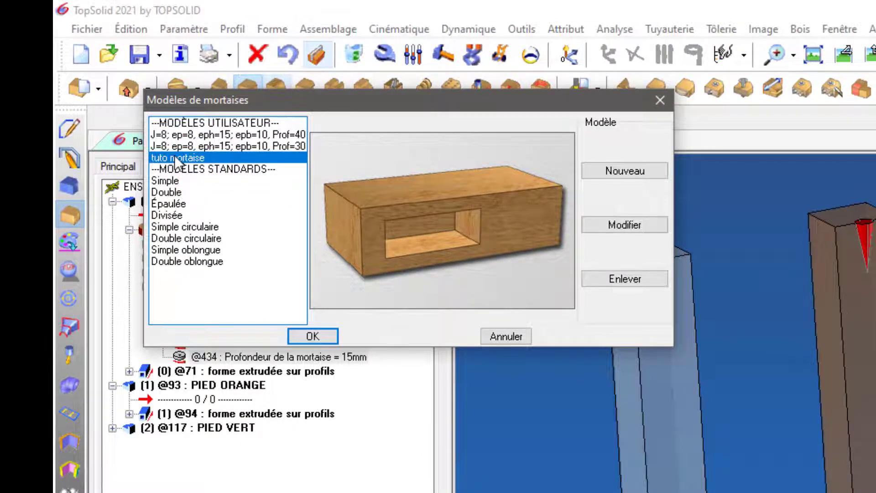
click(303, 338)
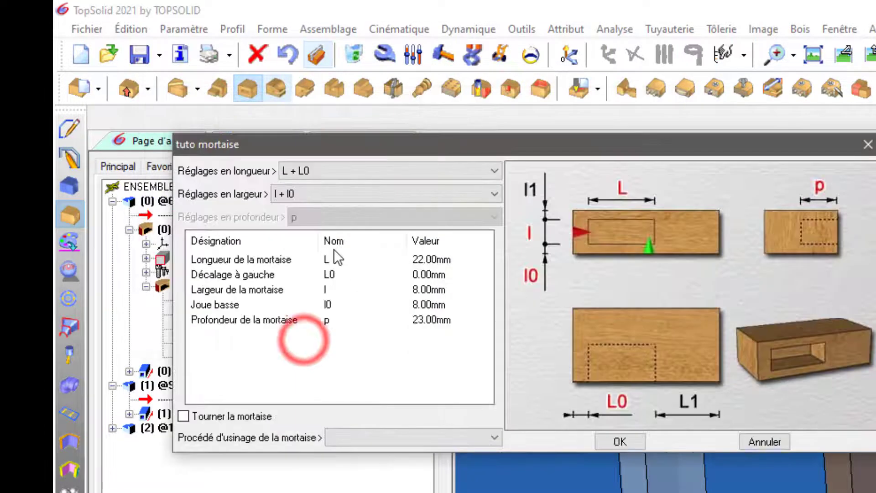
drag(445, 143, 418, 150)
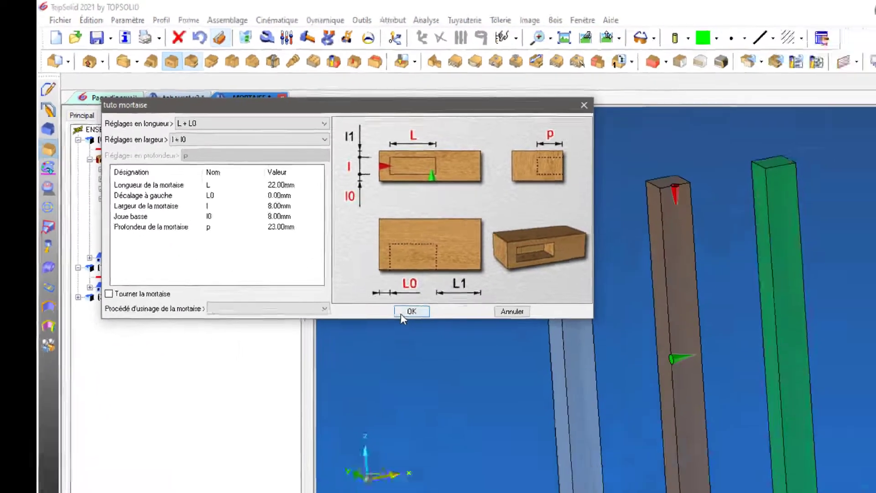
click(578, 450)
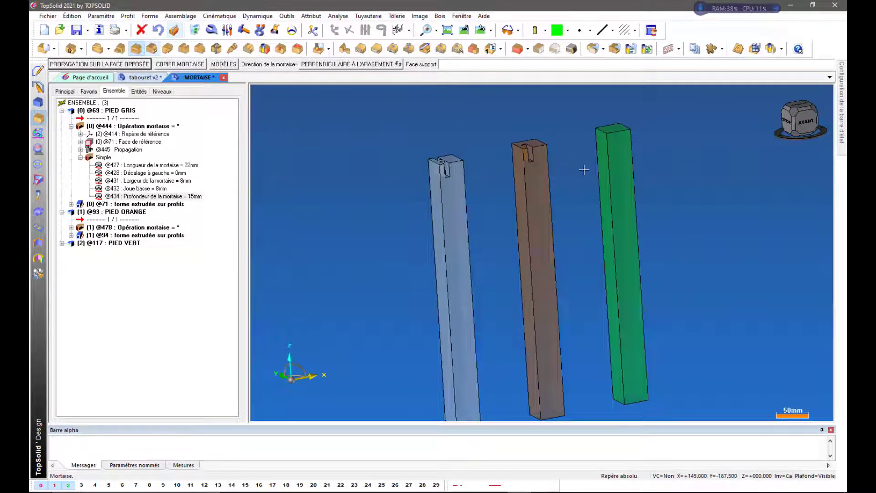
- Copy the orange leg's mortise onto its adjacent side face, referenced to the top end and the adjoining lengthwise face
mouse_move(583, 168)
middle_down()
mouse_move(538, 171)
mouse_move(550, 169)
mouse_move(563, 187)
middle_up()
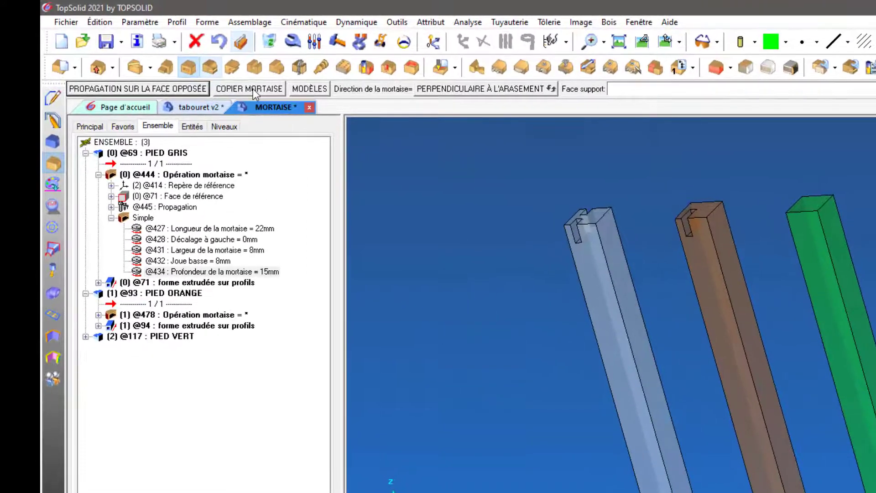
click(253, 89)
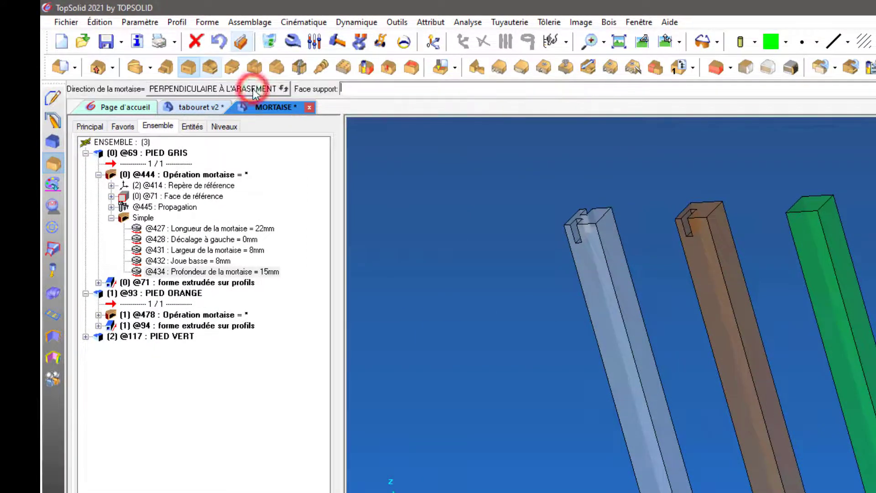
middle_drag(488, 345, 480, 358)
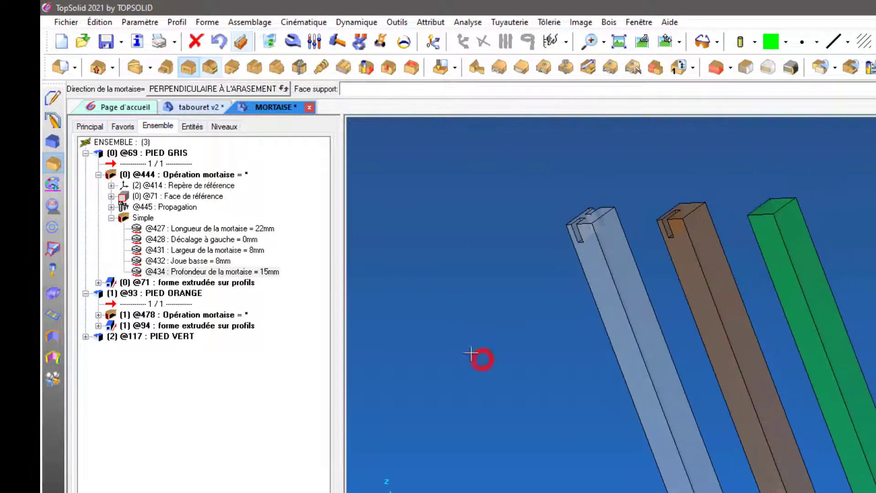
click(709, 241)
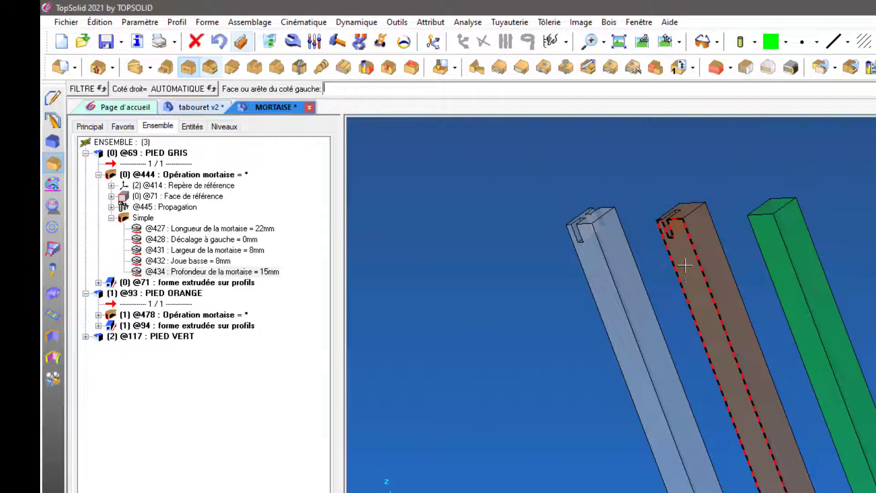
click(684, 211)
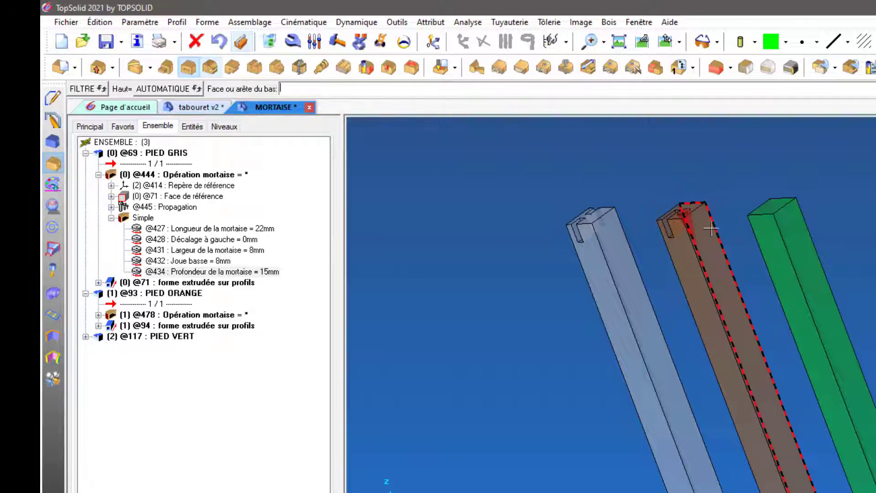
middle_drag(721, 216, 691, 262)
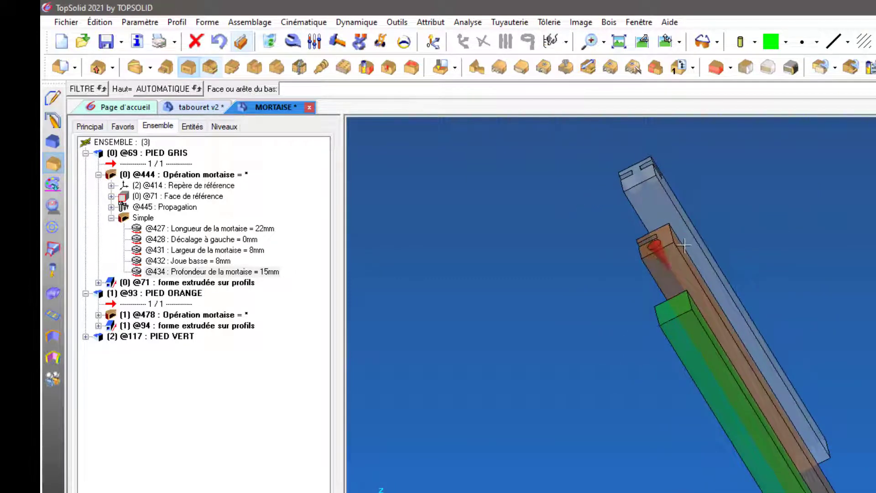
middle_drag(697, 249, 748, 270)
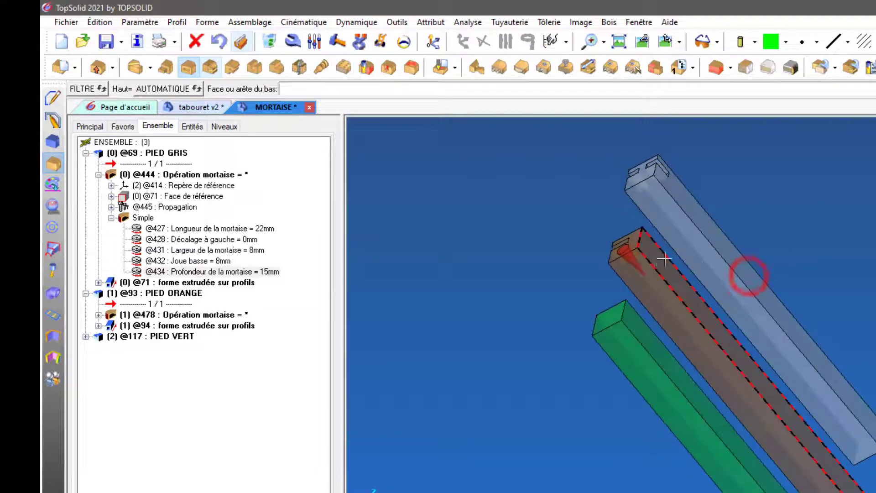
click(656, 259)
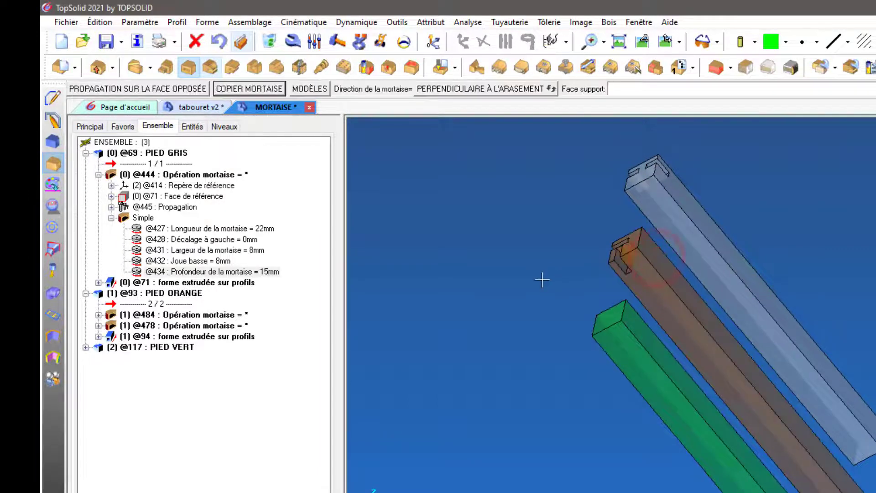
- Examine the two mortises on adjacent faces at the top of the orange leg, and end the mortise command
middle_drag(541, 278, 643, 269)
scroll(643, 268, up, 6)
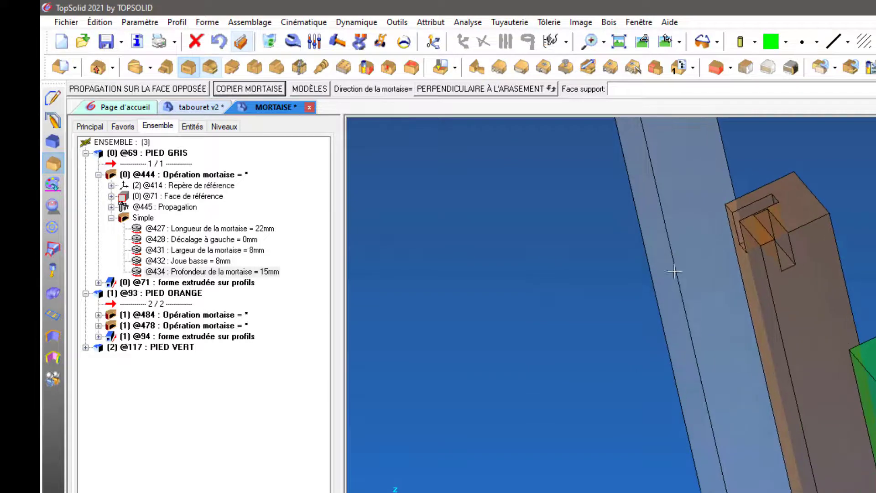
click(643, 42)
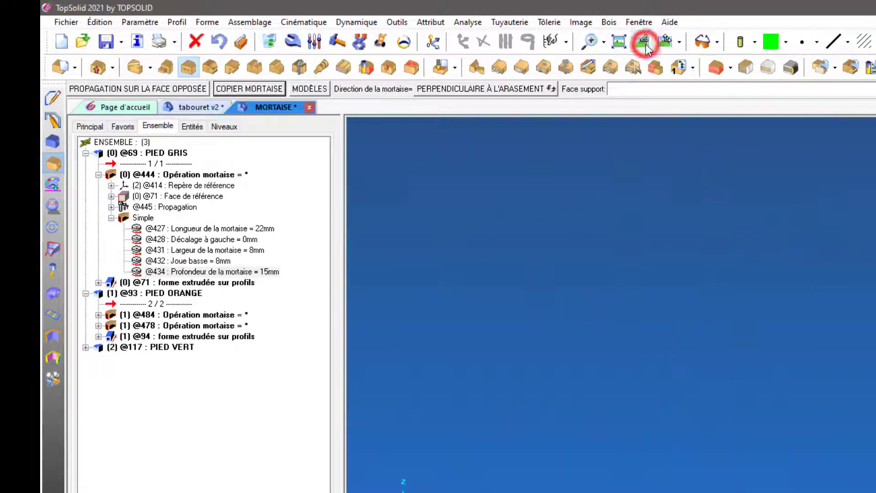
click(619, 41)
scroll(791, 175, up, 4)
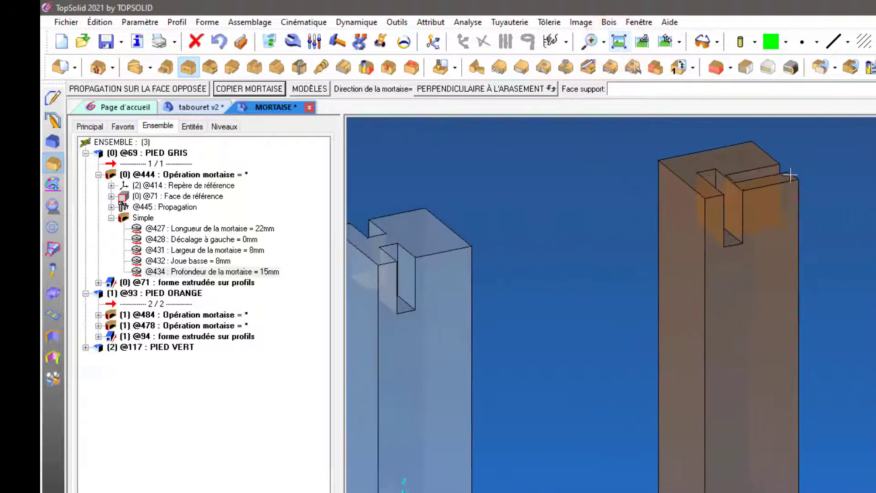
scroll(753, 207, up, 3)
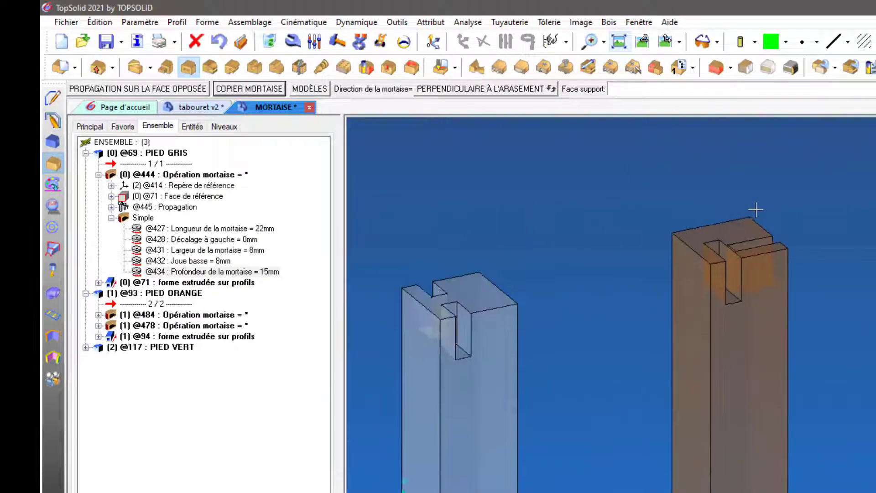
key(Escape)
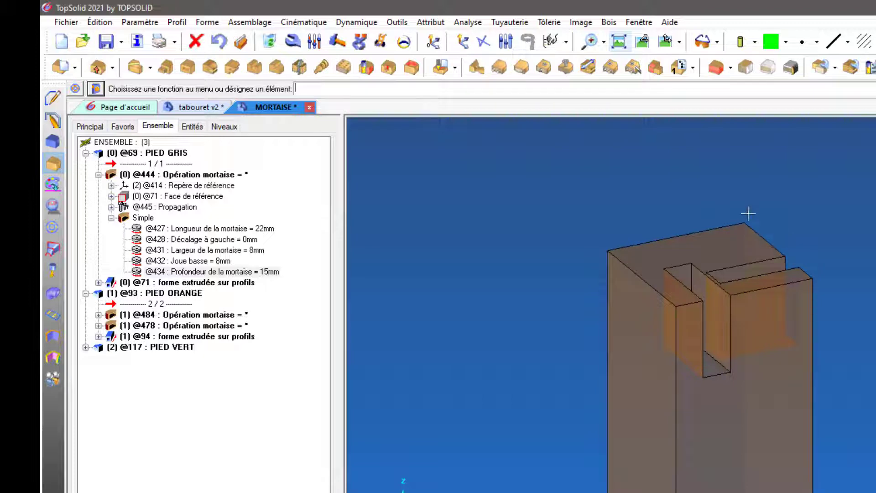
scroll(735, 182, down, 3)
scroll(732, 175, down, 1)
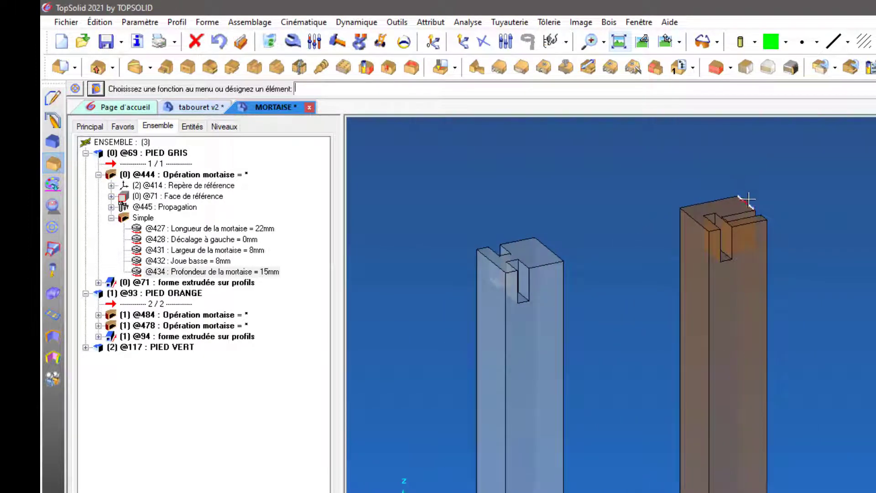
middle_drag(824, 434, 821, 434)
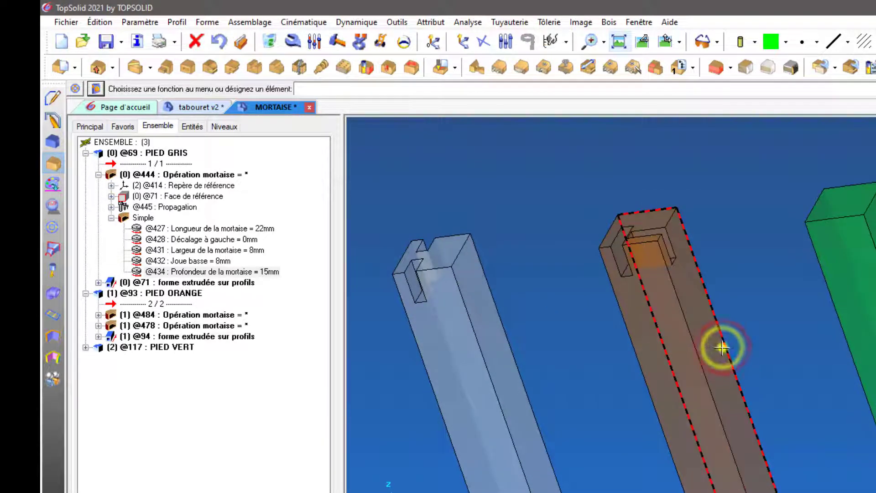
middle_drag(668, 196, 683, 357)
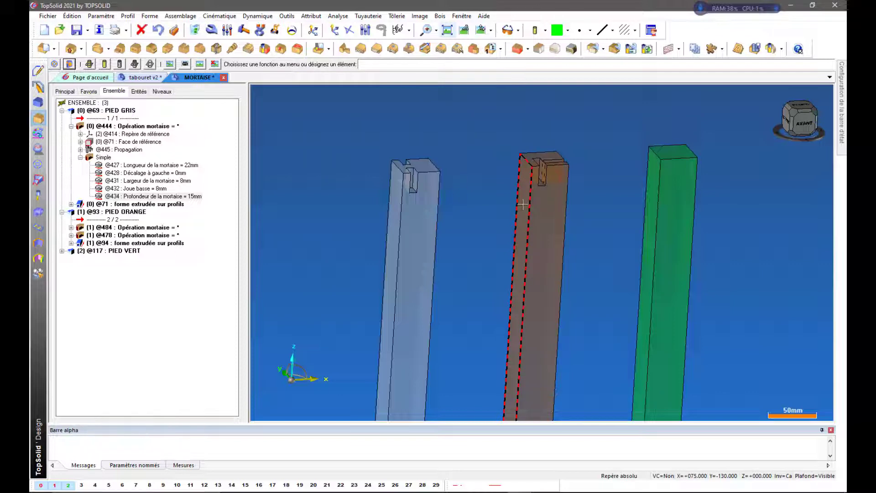
- Start a mortise on the orange leg's front face, using its bottom end as left reference and the adjoining side face as bottom reference
scroll(461, 147, down, 3)
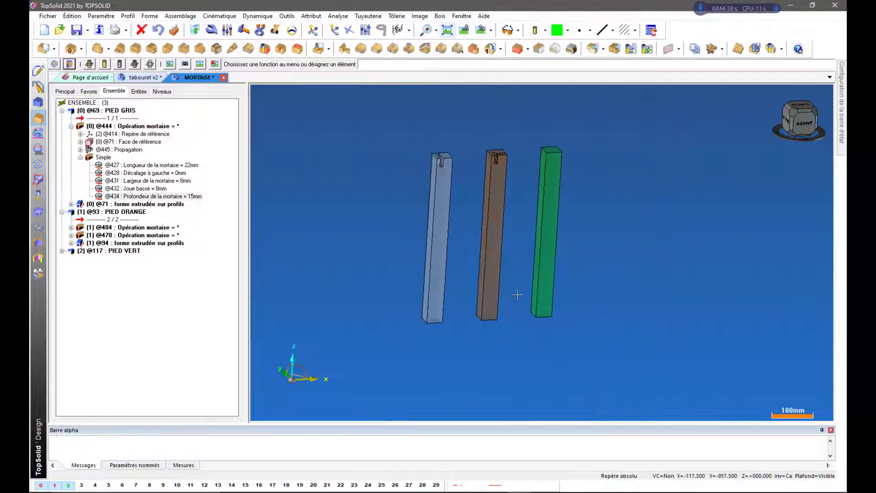
scroll(517, 295, up, 2)
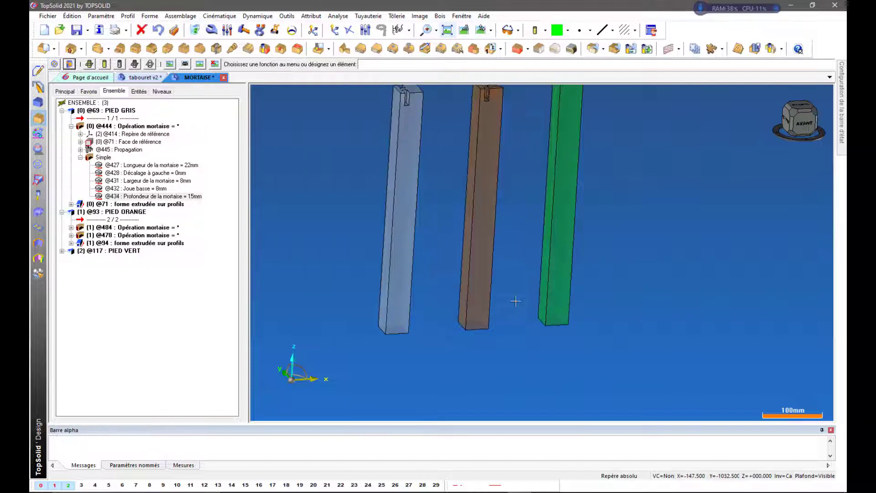
click(135, 48)
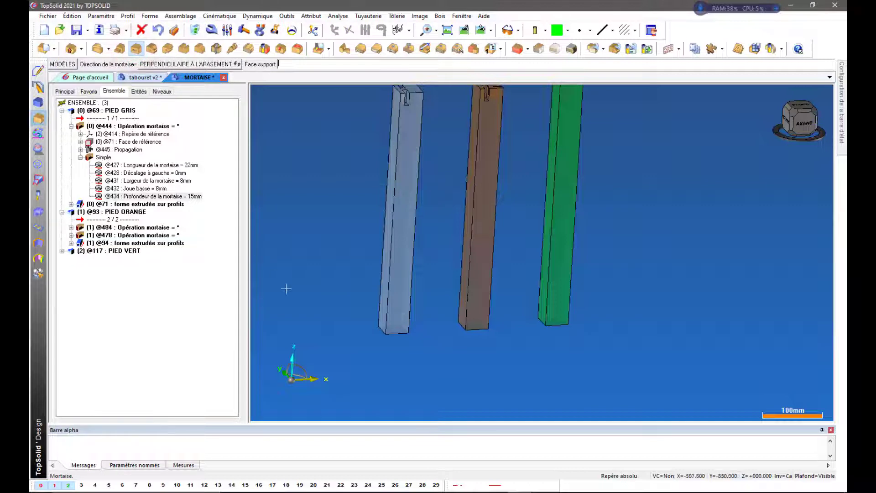
click(481, 320)
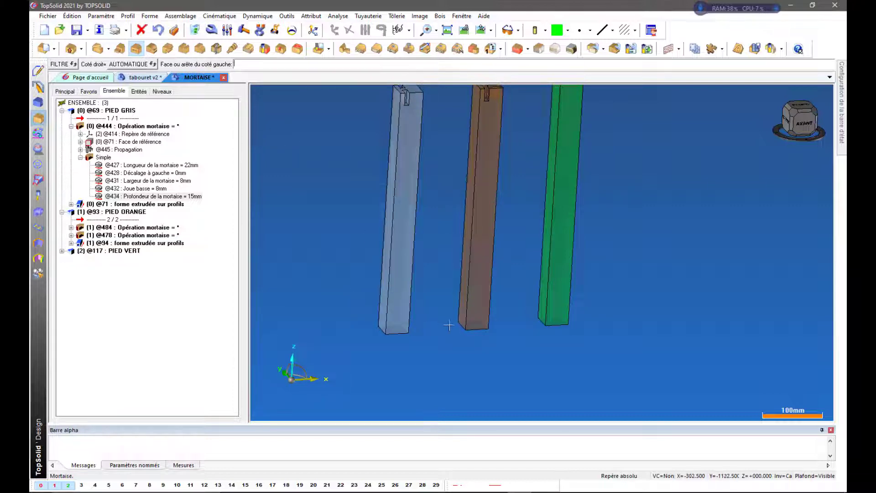
click(481, 325)
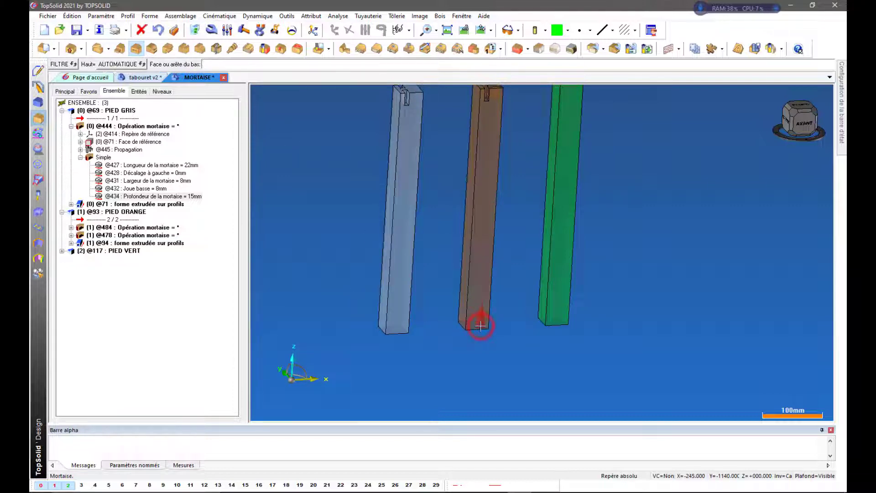
scroll(456, 338, up, 3)
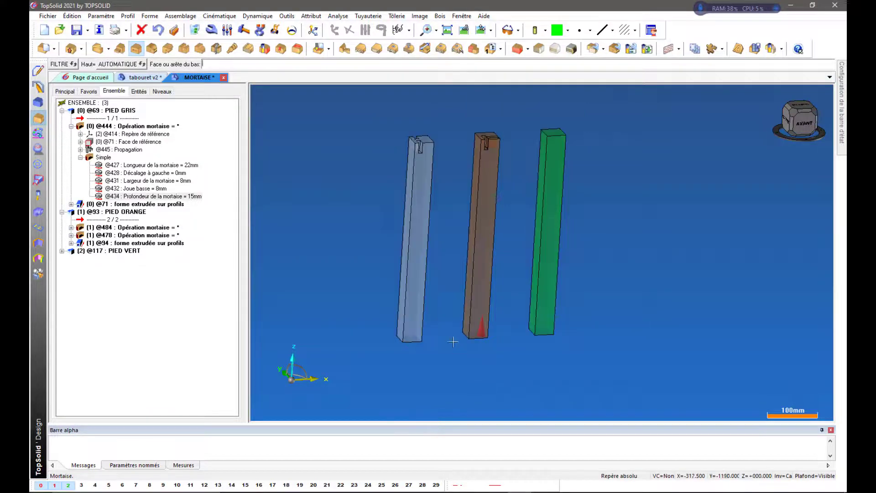
click(470, 311)
scroll(465, 392, down, 3)
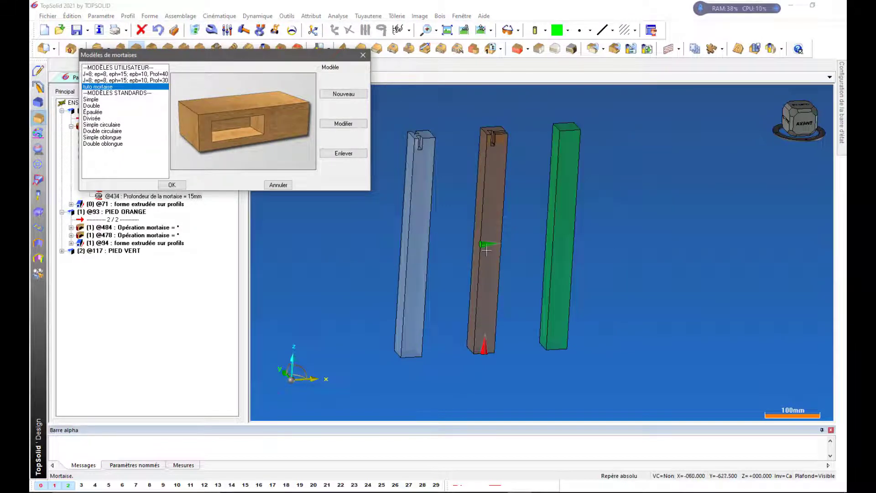
- Create the orange leg's bottom mortise from the user model tuto mortaise, keeping L 22, L0 0, l 8, l0 8 and p 23 mm
click(182, 184)
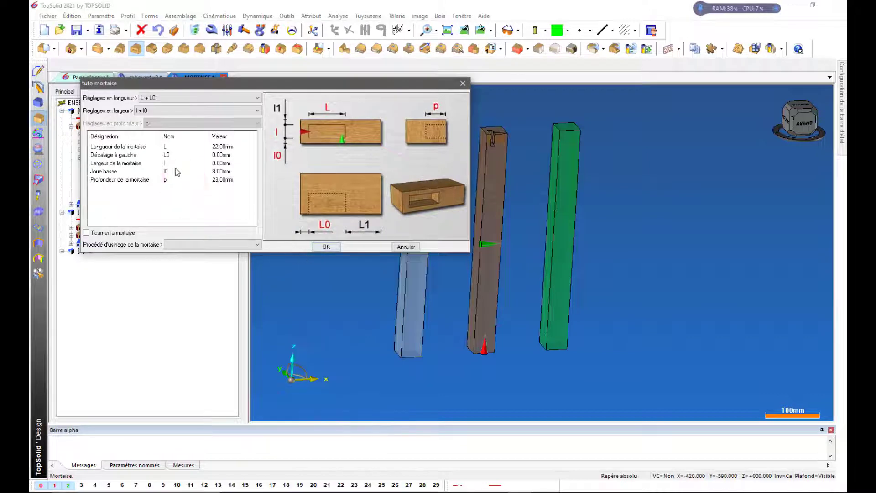
click(322, 248)
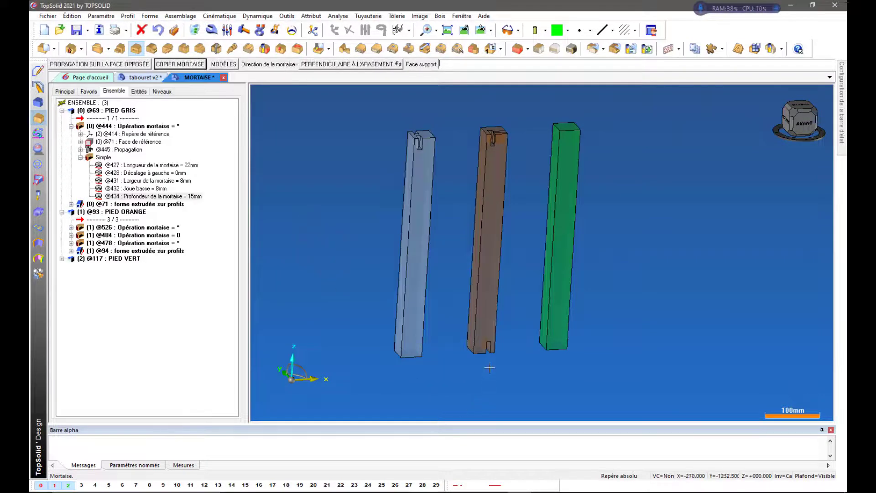
middle_drag(489, 367, 504, 339)
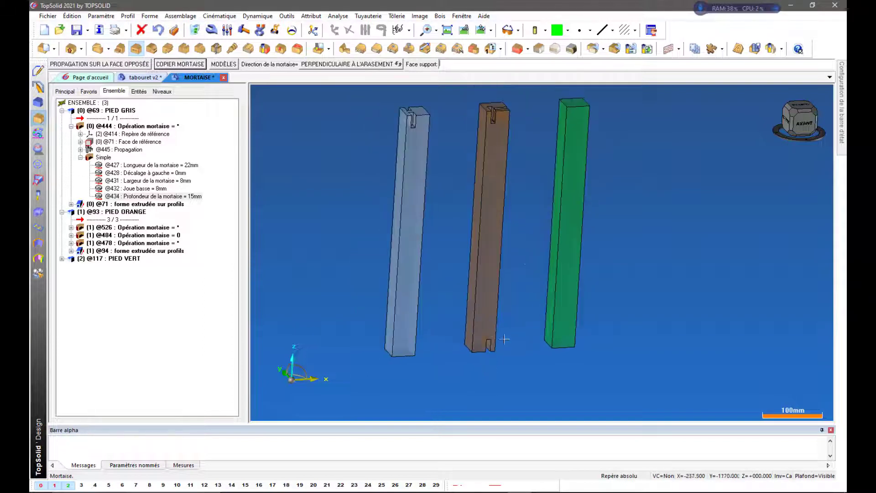
scroll(524, 286, up, 1)
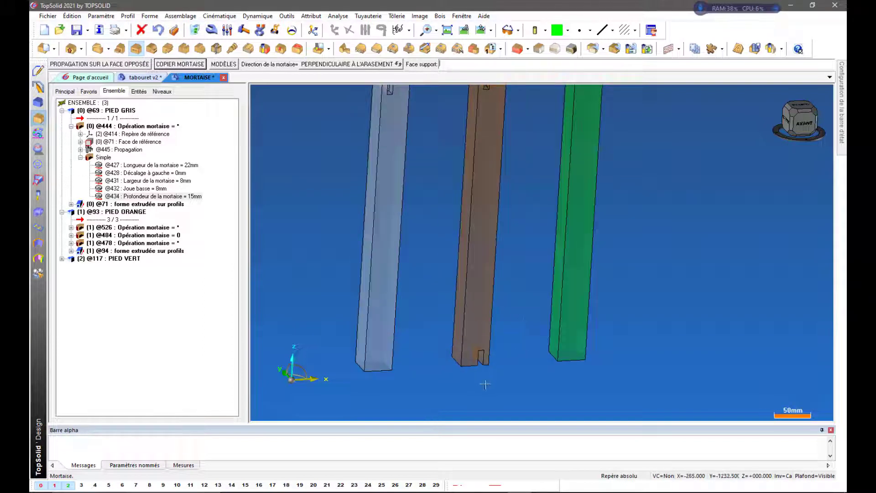
scroll(485, 380, down, 1)
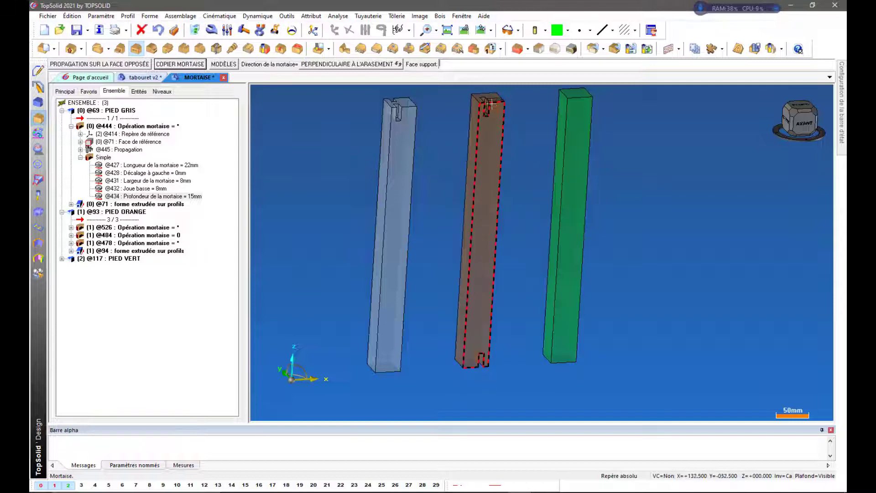
click(477, 322)
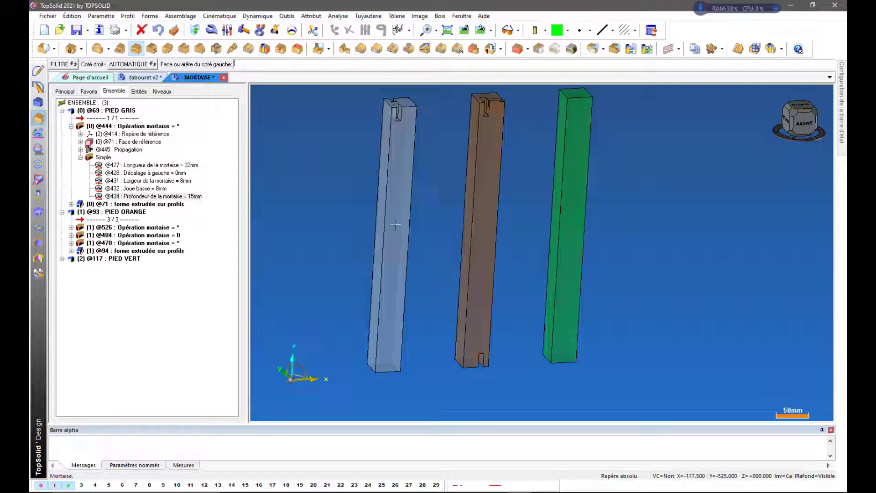
scroll(395, 212, up, 1)
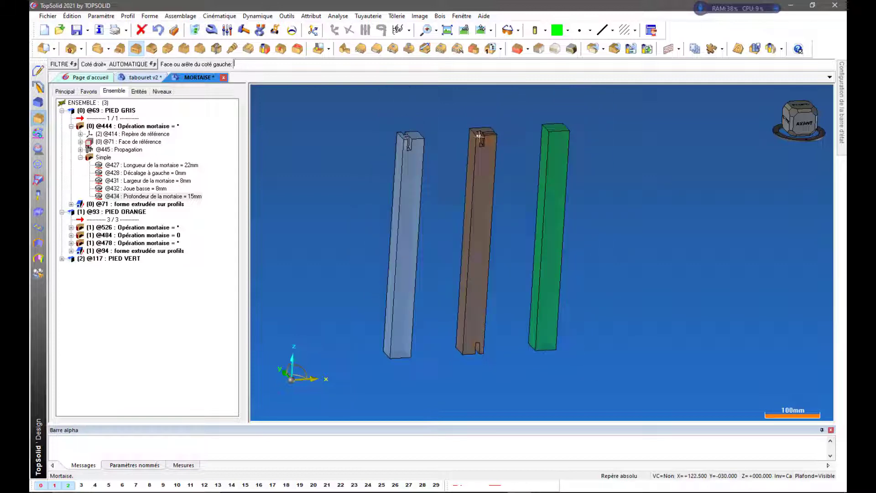
scroll(481, 137, up, 3)
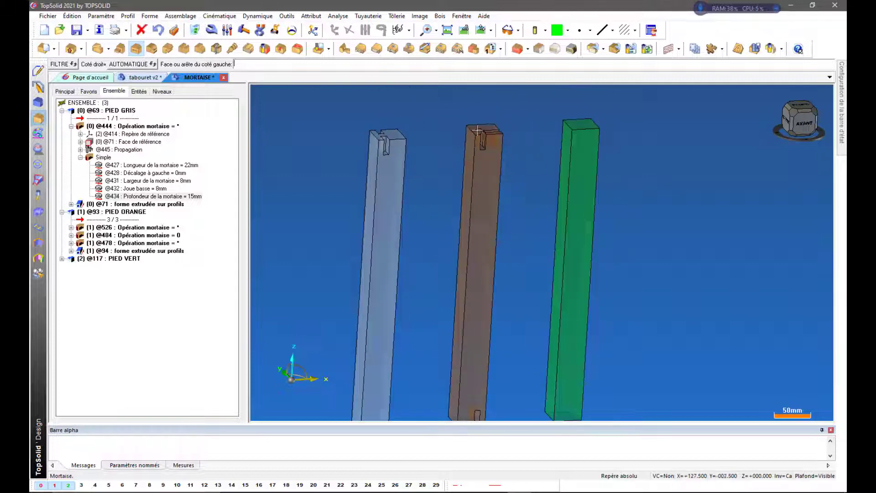
scroll(465, 151, down, 3)
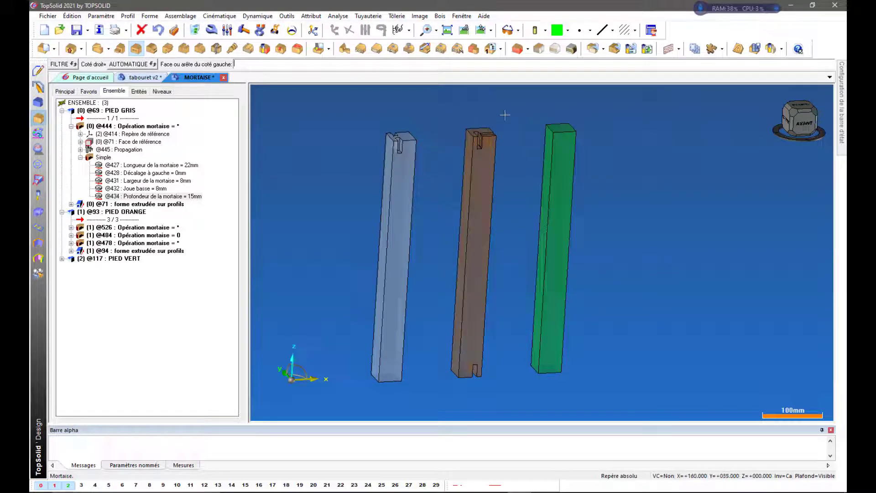
scroll(496, 399, up, 1)
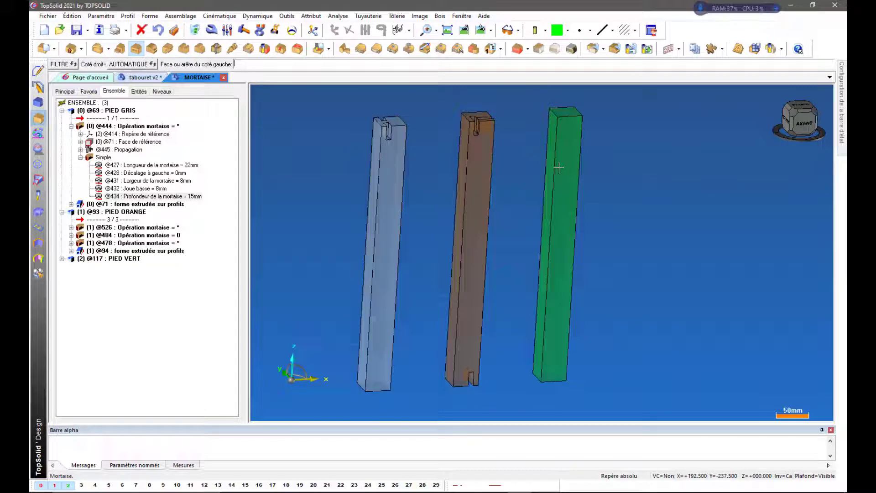
scroll(411, 192, down, 2)
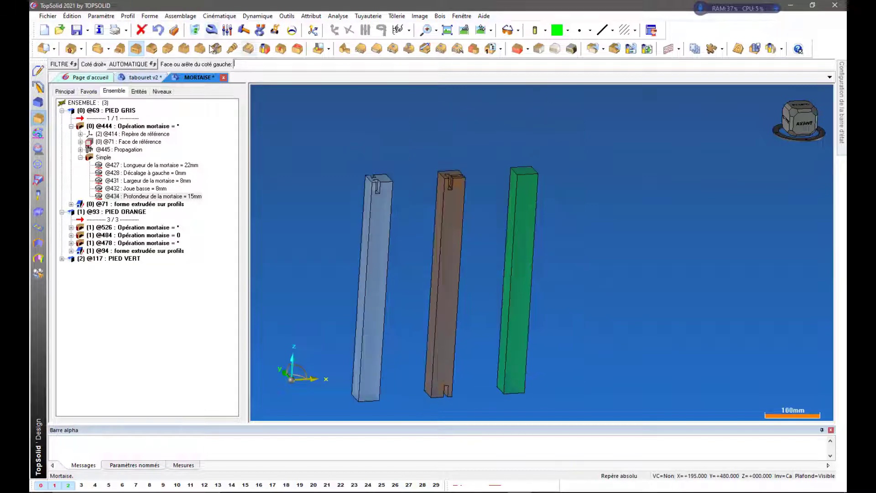
- Start a mortise on the green leg's front face, using its top end as left reference and the adjoining side face as bottom reference
click(131, 48)
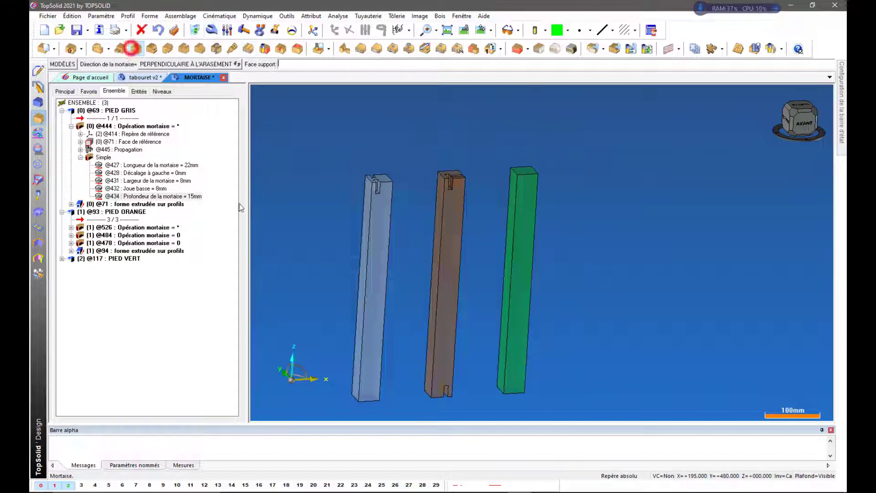
click(529, 188)
click(523, 172)
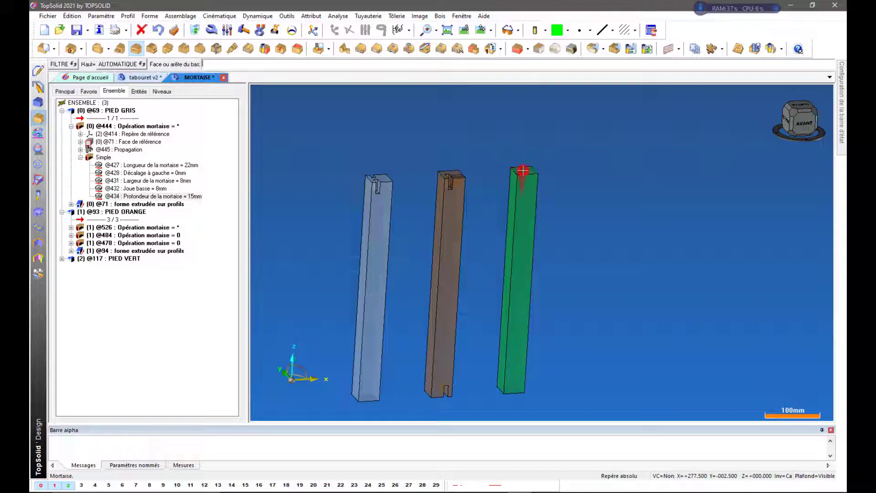
click(510, 228)
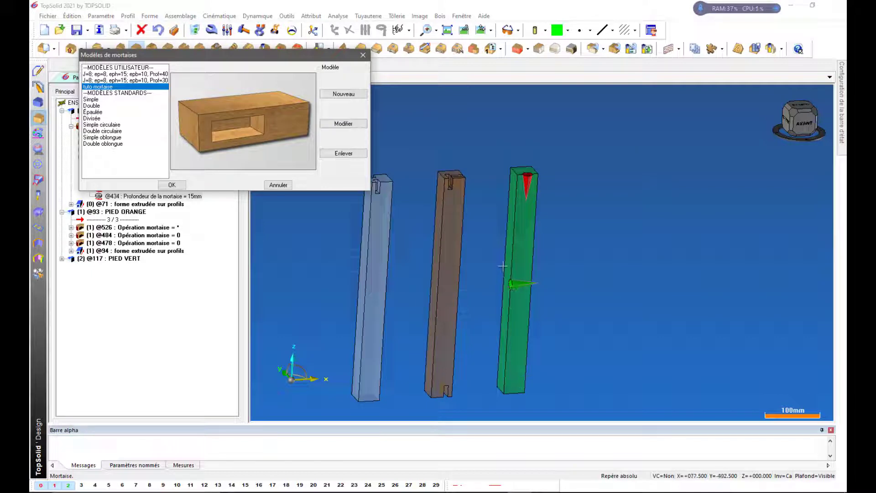
- Create the green leg's top mortise from the user model tuto mortaise, keeping L 22, L0 0, l 8, l0 8 and p 23 mm
scroll(505, 246, up, 3)
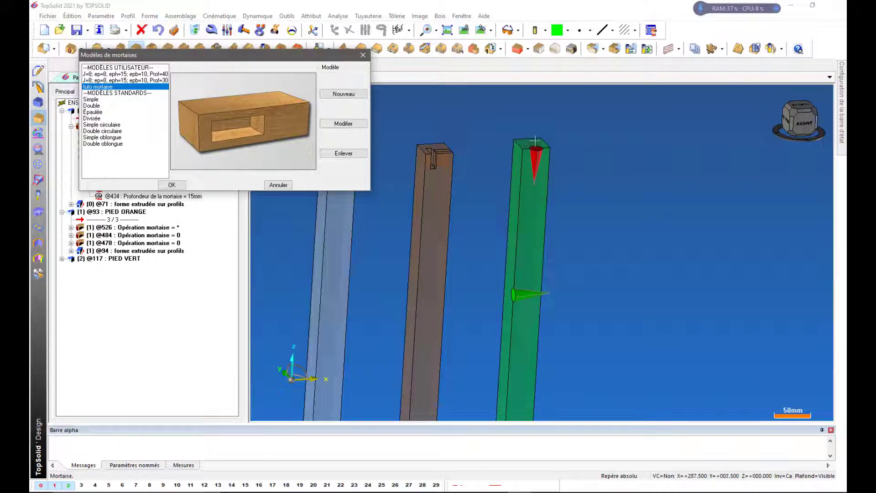
click(174, 185)
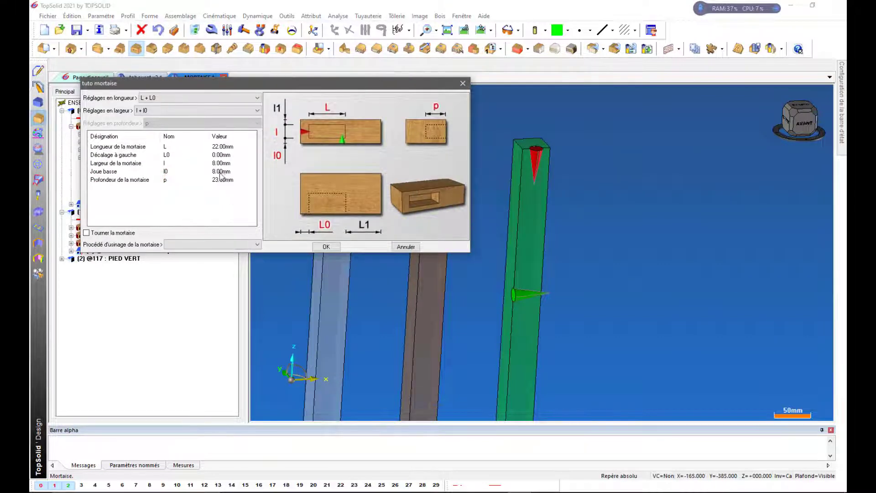
click(326, 247)
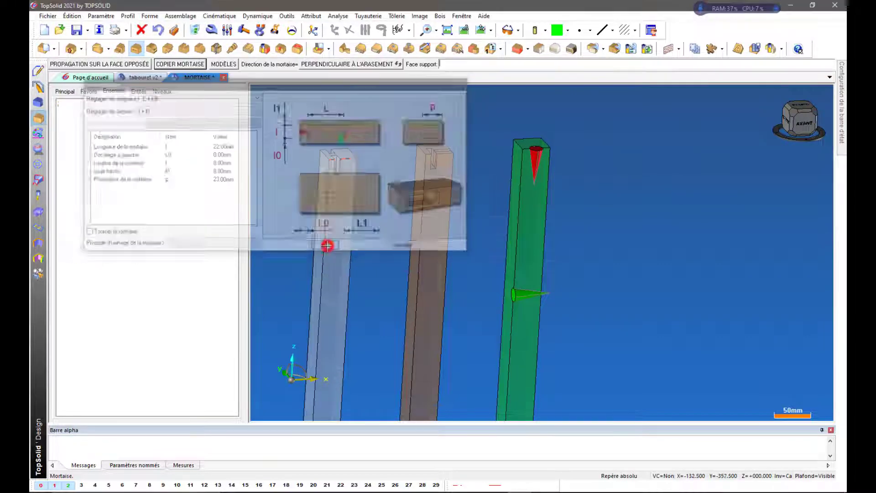
- Copy the green leg's mortise onto its adjacent side face, referenced to the top end and the rear lengthwise edge
click(185, 64)
middle_drag(629, 294, 520, 293)
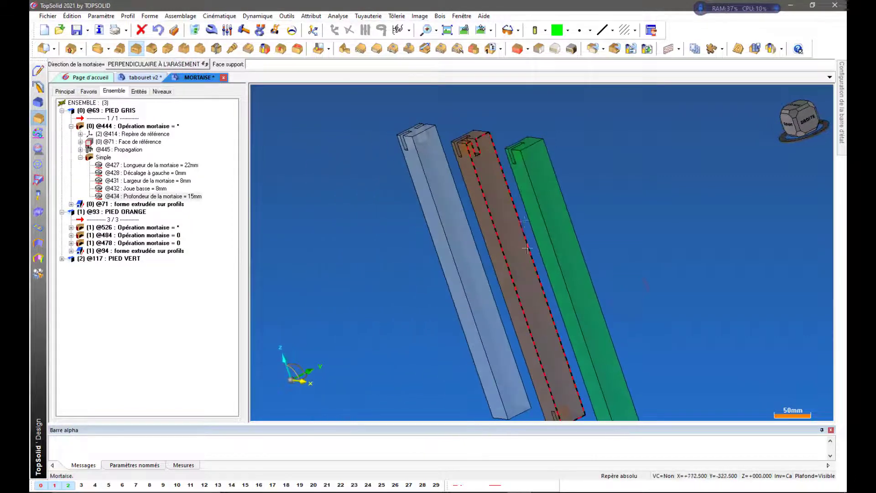
click(544, 193)
scroll(551, 131, up, 2)
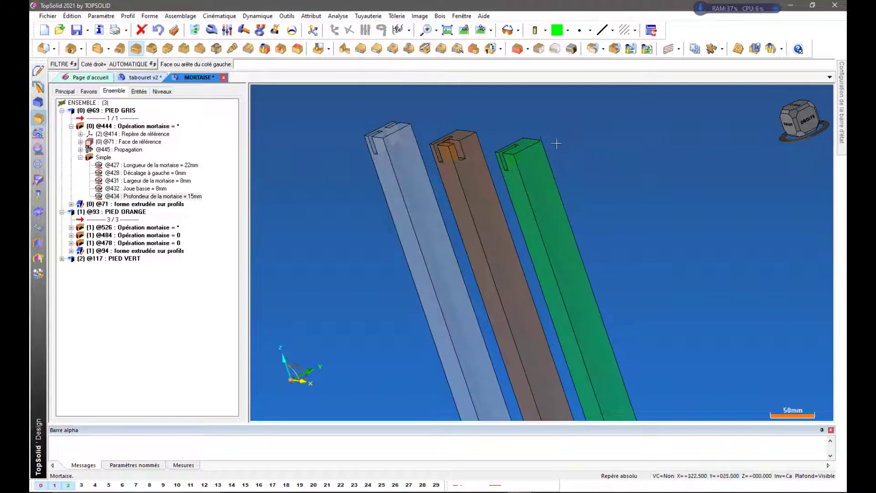
click(521, 144)
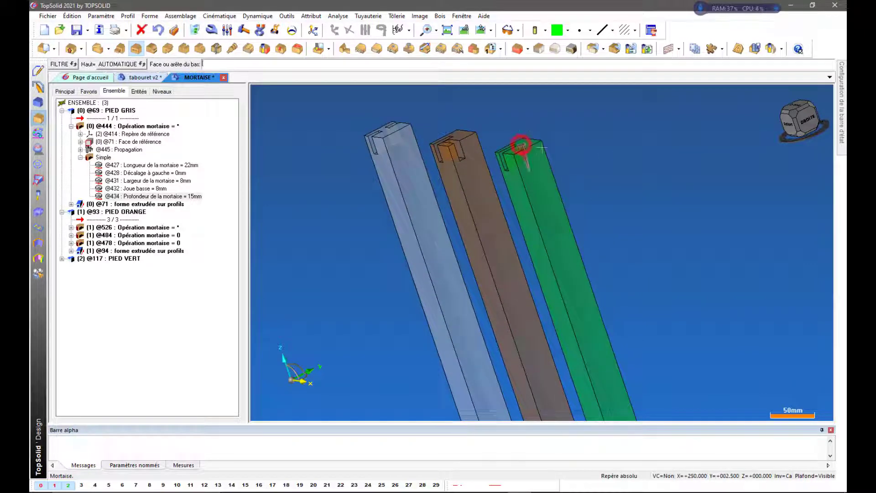
middle_drag(651, 201, 561, 205)
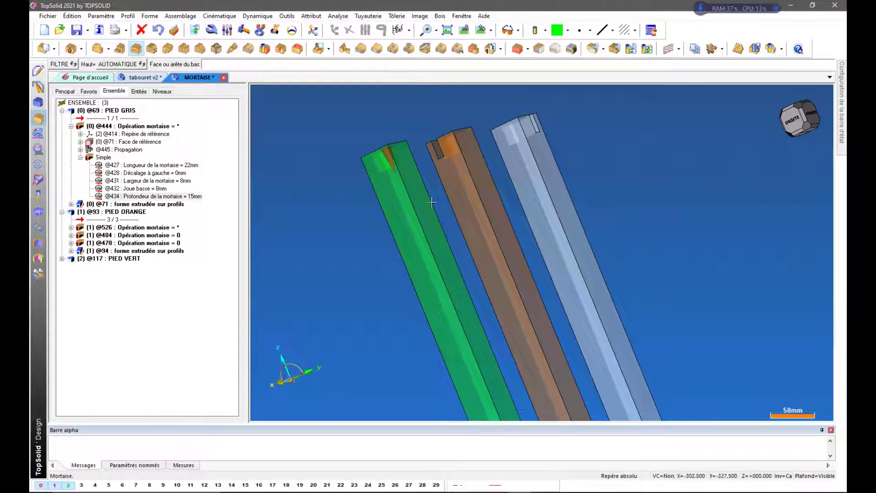
middle_drag(667, 210, 729, 199)
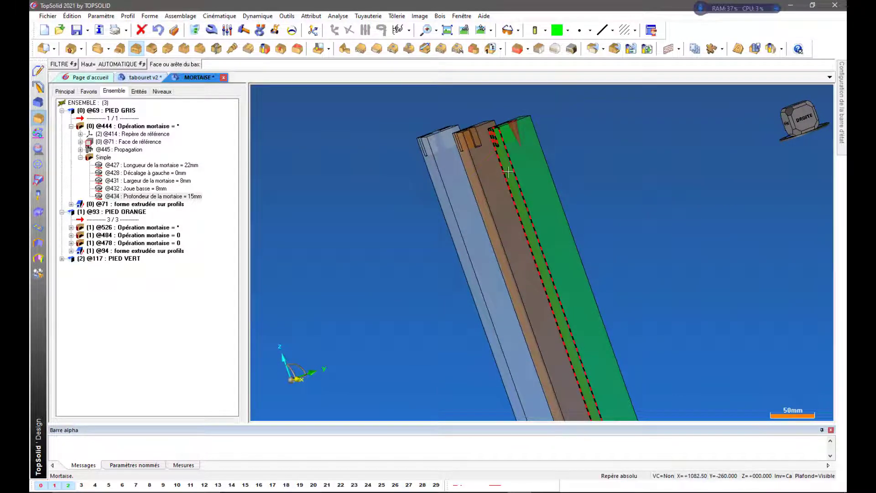
click(551, 174)
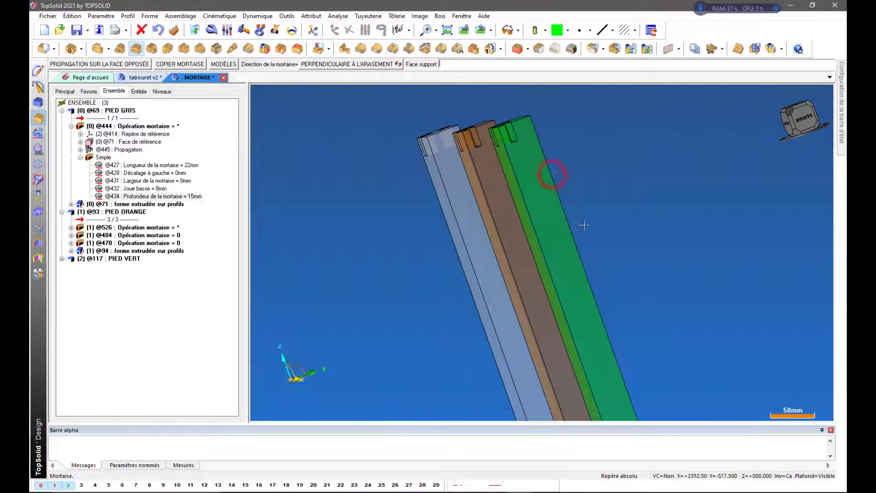
- Undo the bottom reference of the copied green leg mortise and place the copy again, referenced to the leg's back face
scroll(625, 209, down, 2)
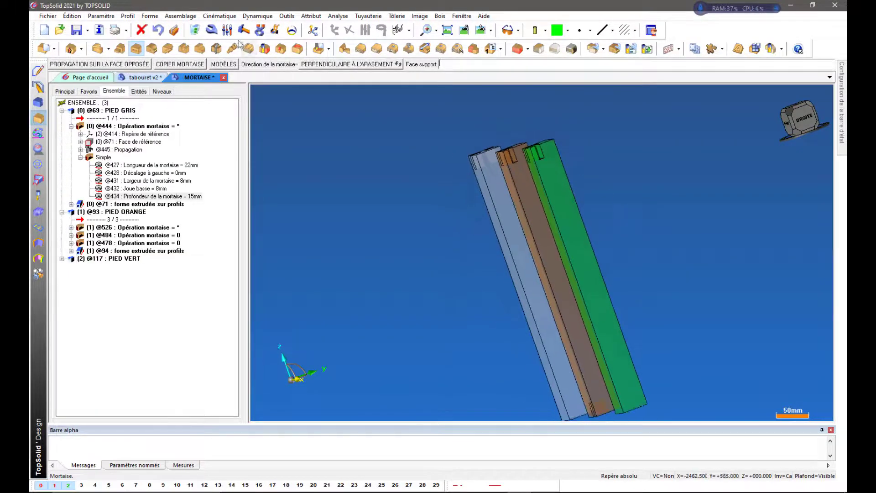
click(158, 30)
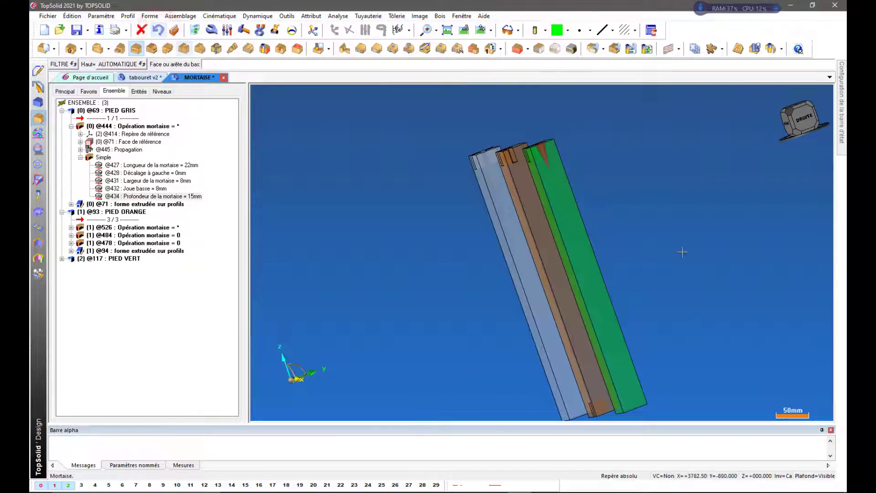
middle_drag(681, 250, 622, 251)
click(509, 244)
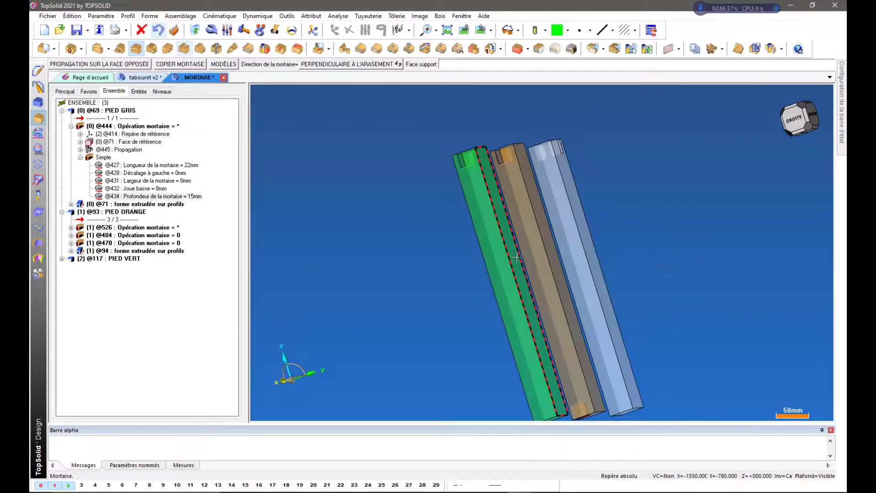
middle_drag(357, 222, 593, 221)
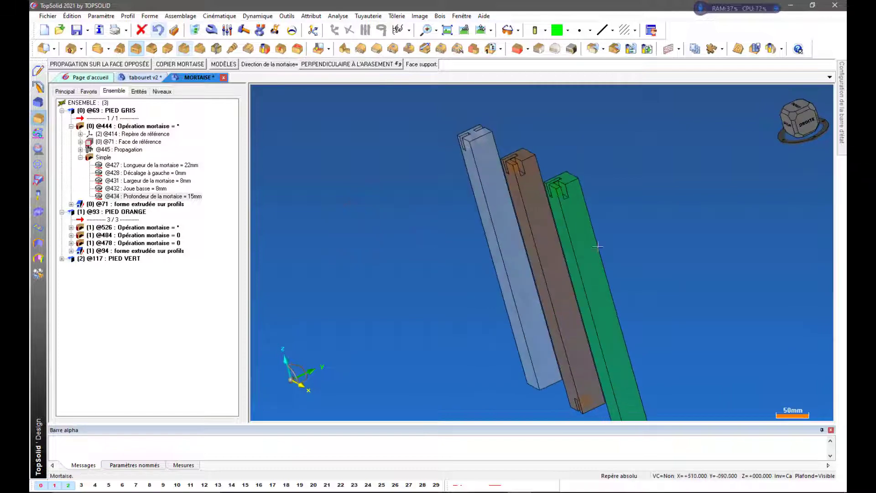
scroll(593, 221, up, 3)
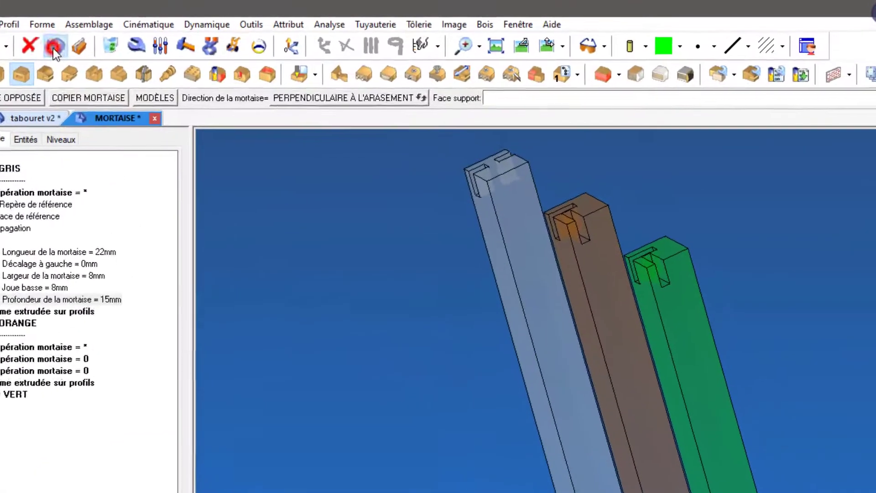
- Undo the bottom reference of the copied green leg mortise and retry the placement with other picks along the leg
click(129, 37)
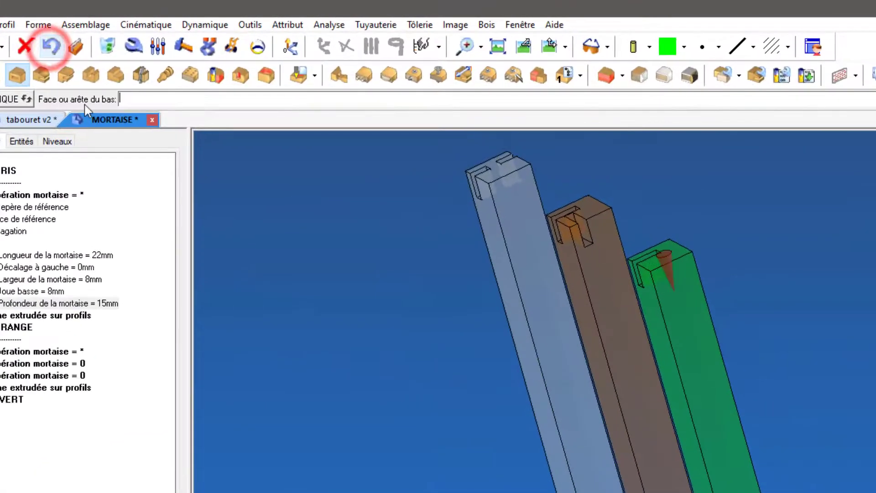
click(712, 371)
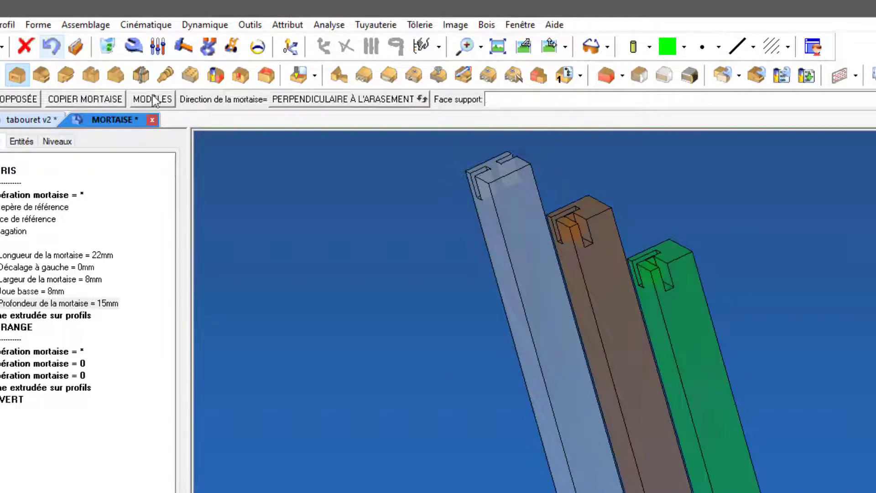
click(51, 46)
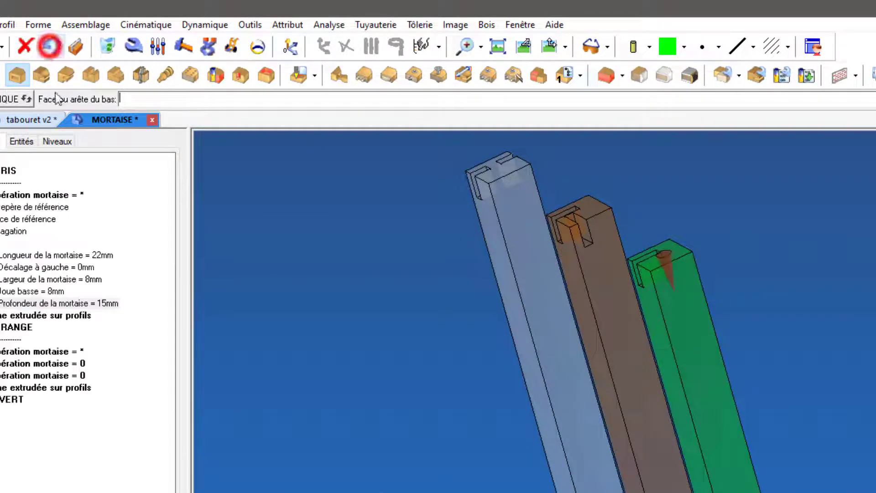
click(672, 390)
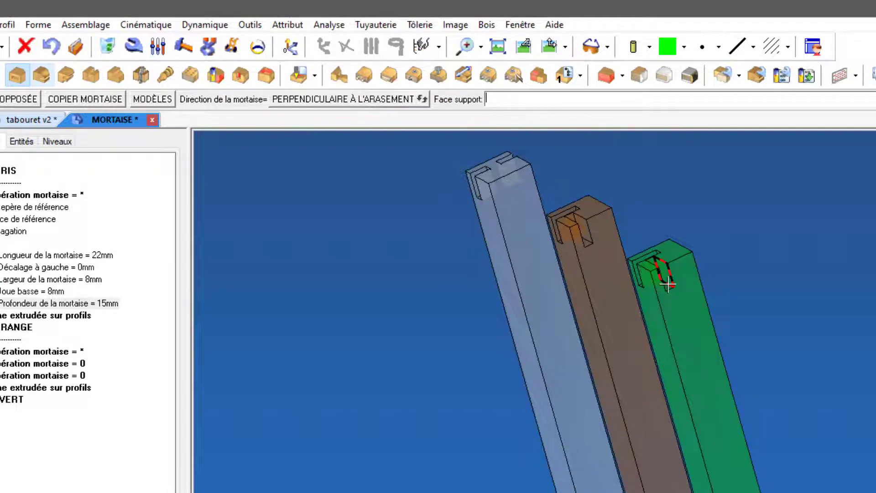
- Leave the mortise command and measure the green leg's top edge between the copied mortise and the face's outer corner
scroll(668, 285, up, 1)
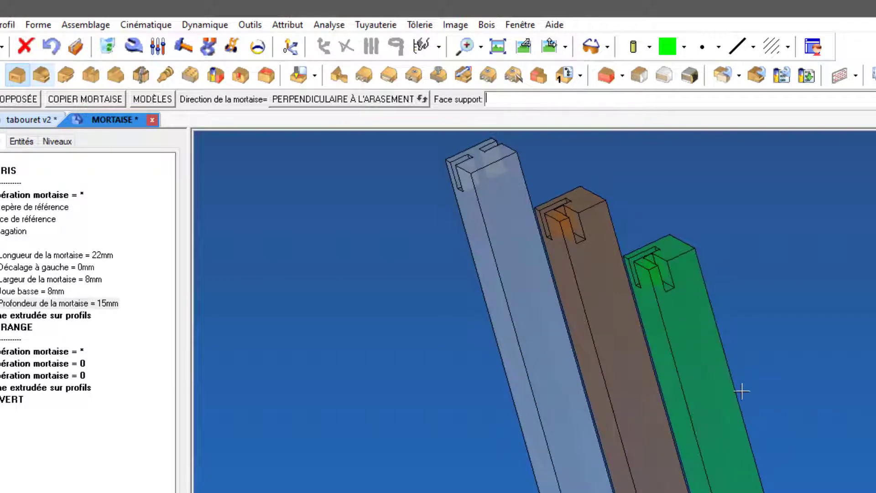
middle_drag(753, 410, 745, 458)
middle_drag(741, 301, 671, 280)
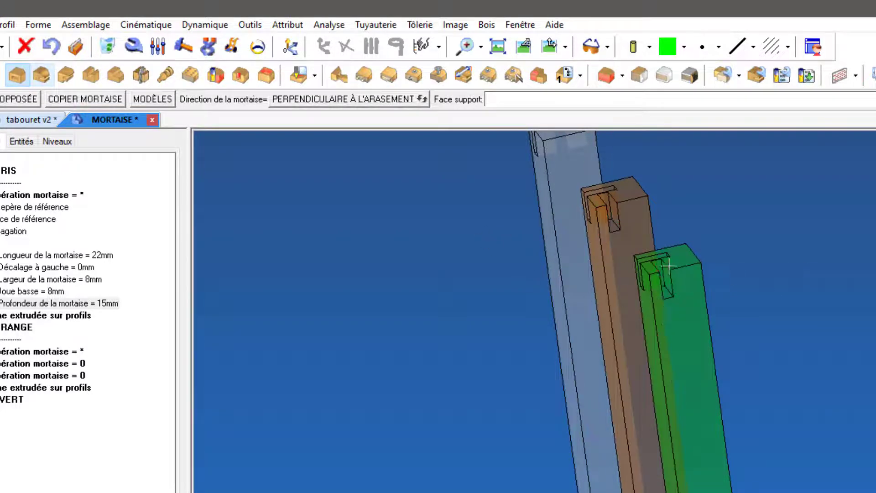
click(650, 303)
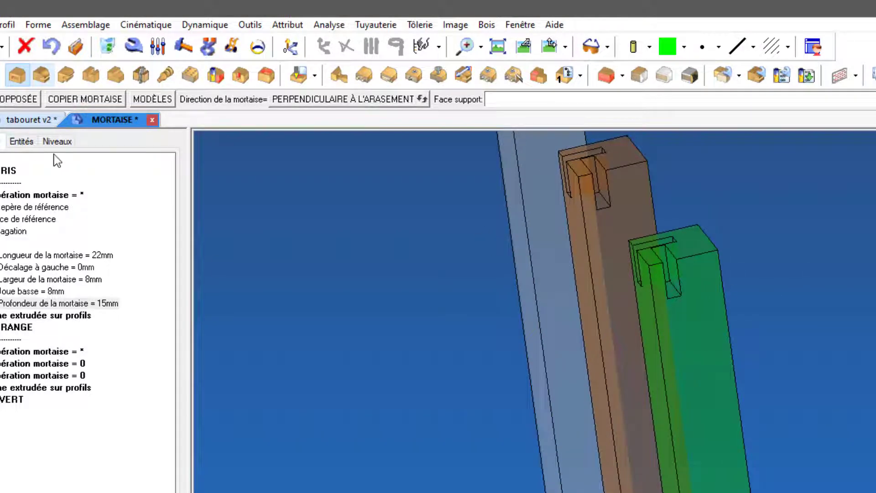
scroll(483, 338, down, 4)
middle_drag(344, 370, 433, 365)
scroll(807, 290, up, 3)
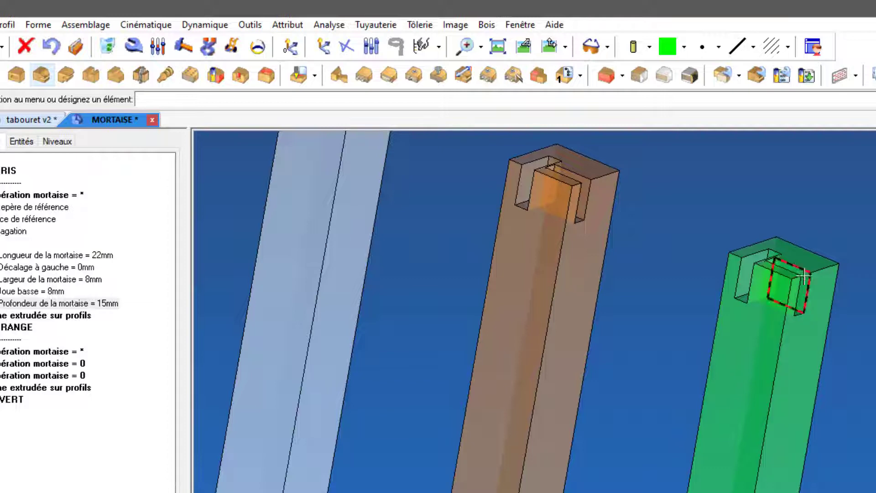
scroll(812, 272, up, 2)
scroll(812, 271, up, 2)
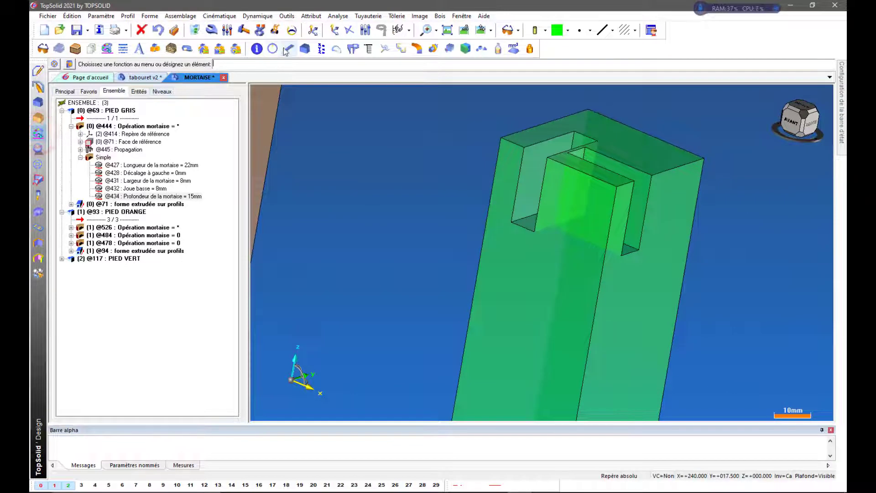
click(287, 48)
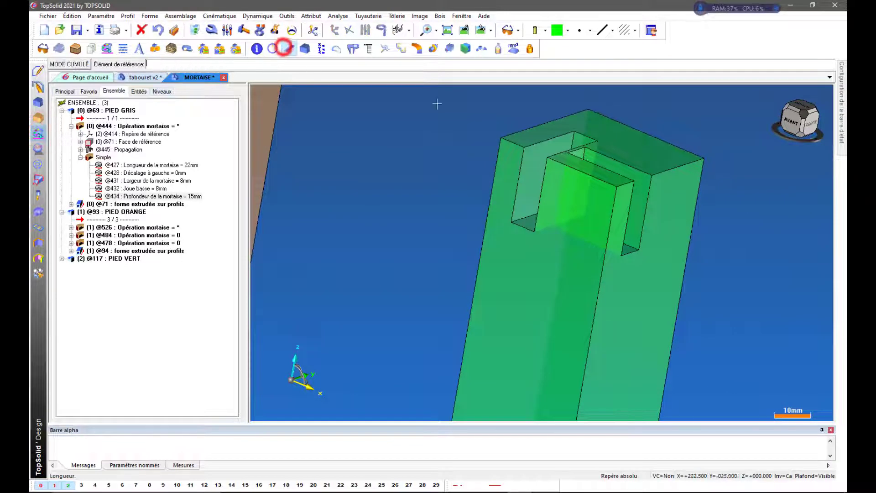
click(677, 169)
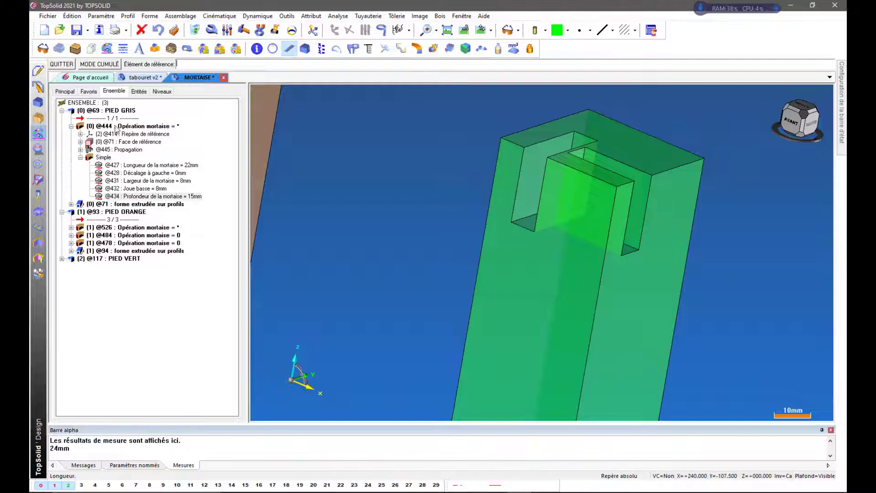
- Locate the copied mortise operation under PIED VERT and expand its tuto mortaise parameters
click(113, 127)
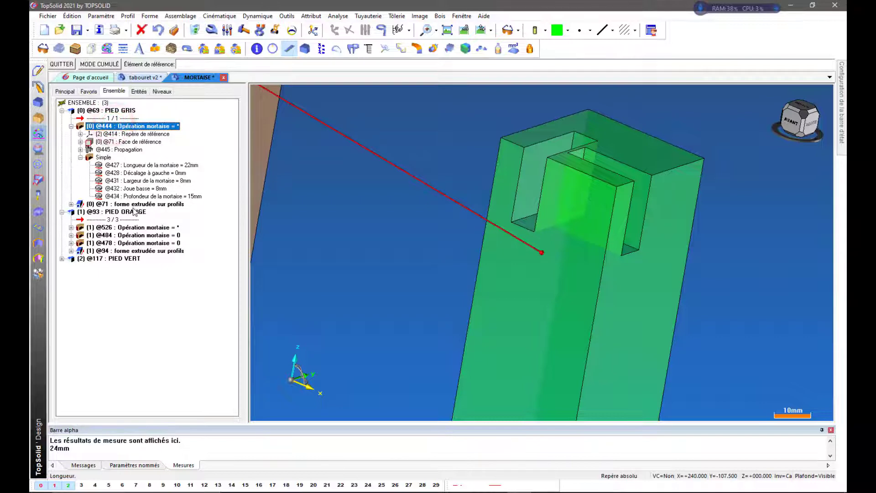
click(61, 110)
click(94, 165)
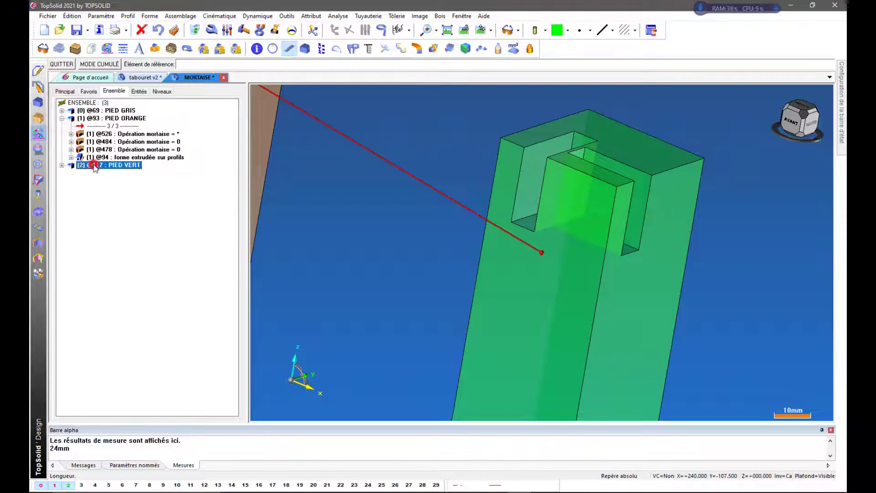
click(62, 165)
click(104, 189)
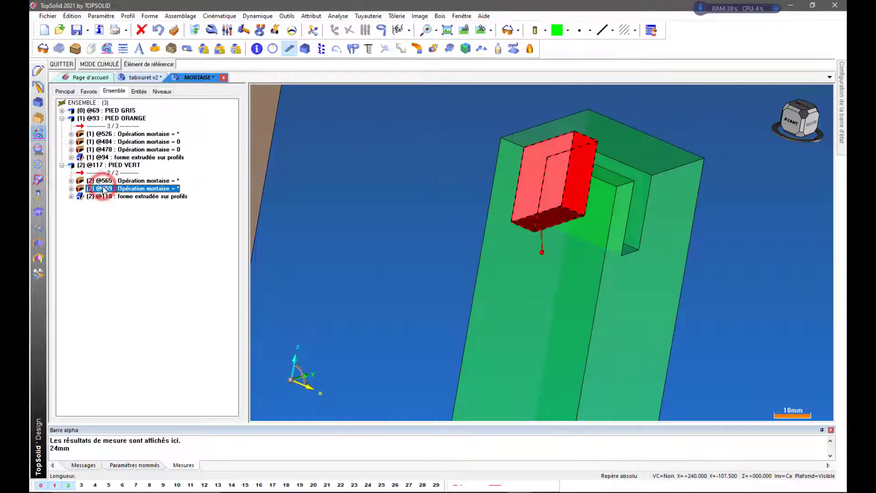
click(103, 181)
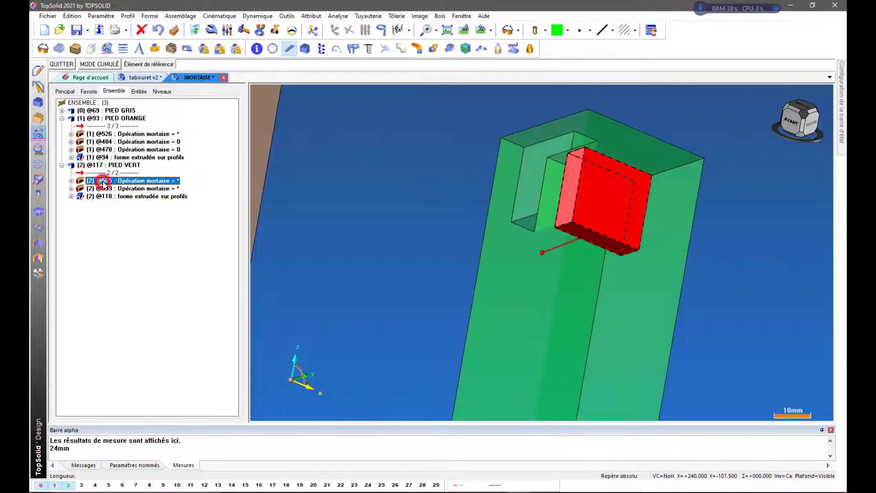
click(71, 181)
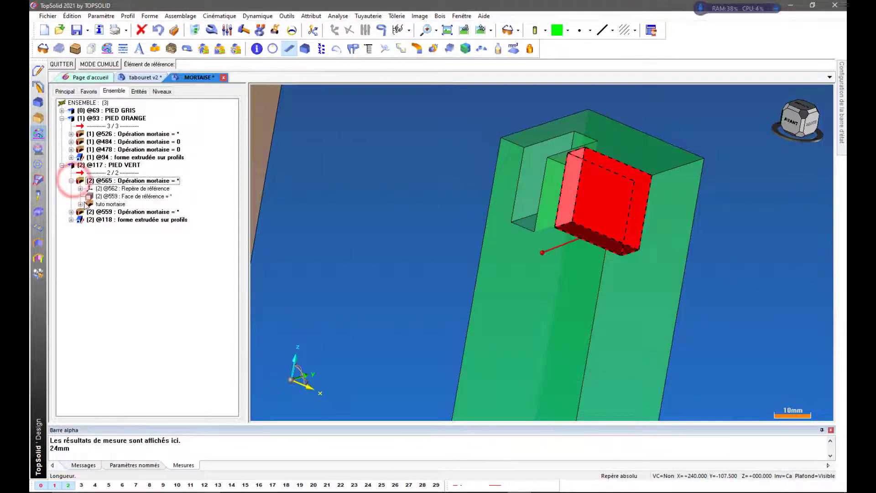
click(81, 204)
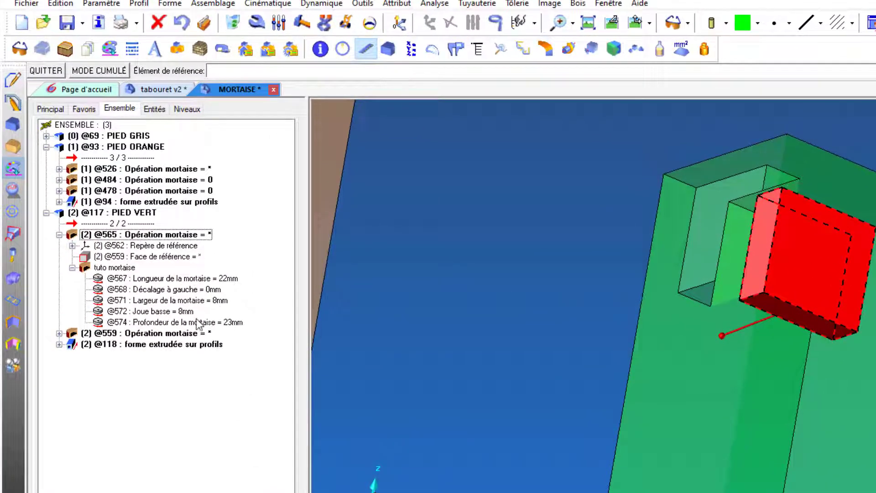
- Set the copied green leg mortise's Joue basse parameter to 23 mm
click(176, 311)
click(182, 315)
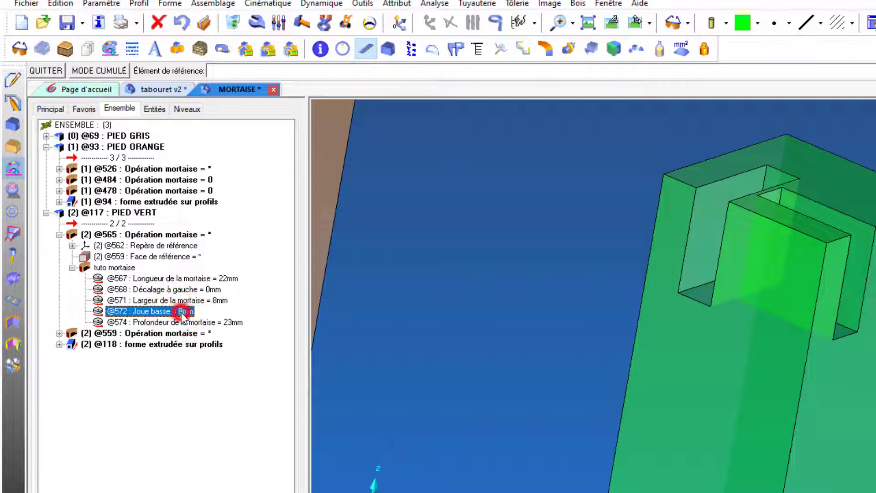
right_click(182, 314)
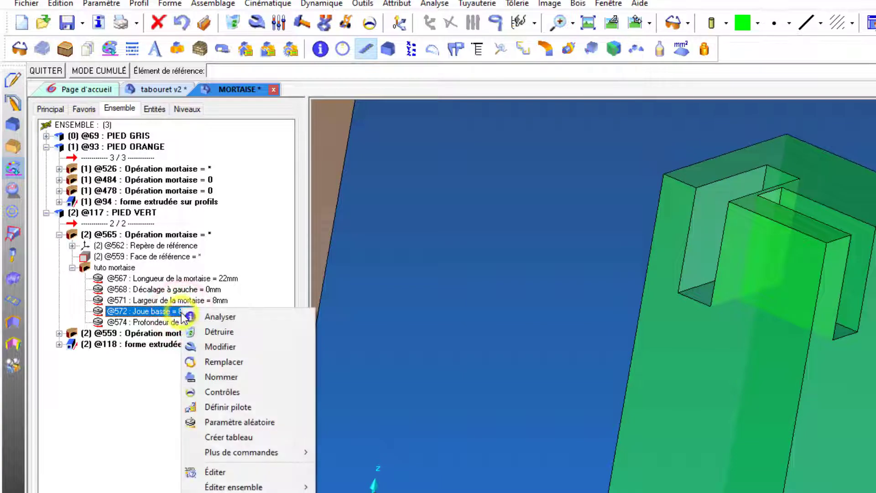
click(203, 345)
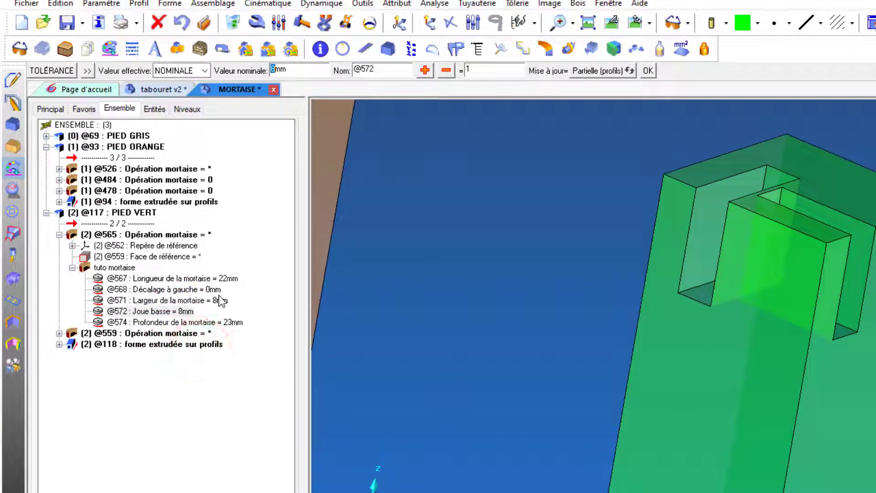
key(Return)
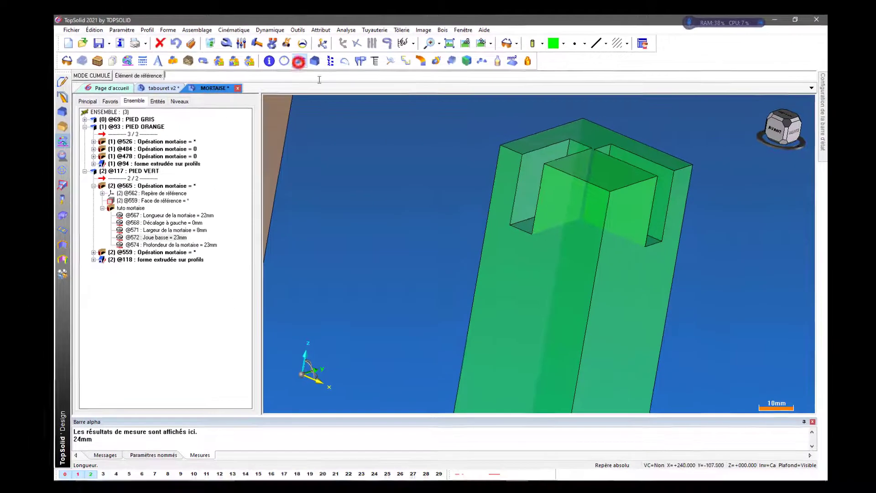
- Measure the top edge segments beside the two green leg mortises to compare their cheeks
click(366, 48)
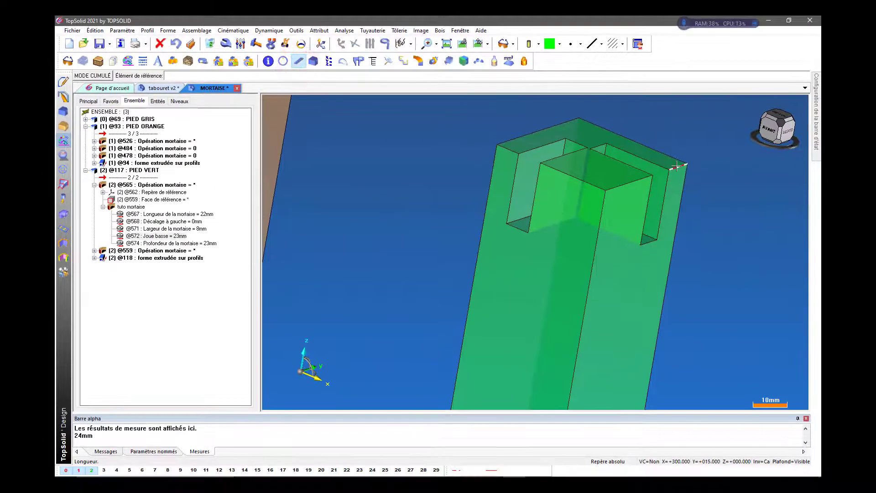
click(677, 165)
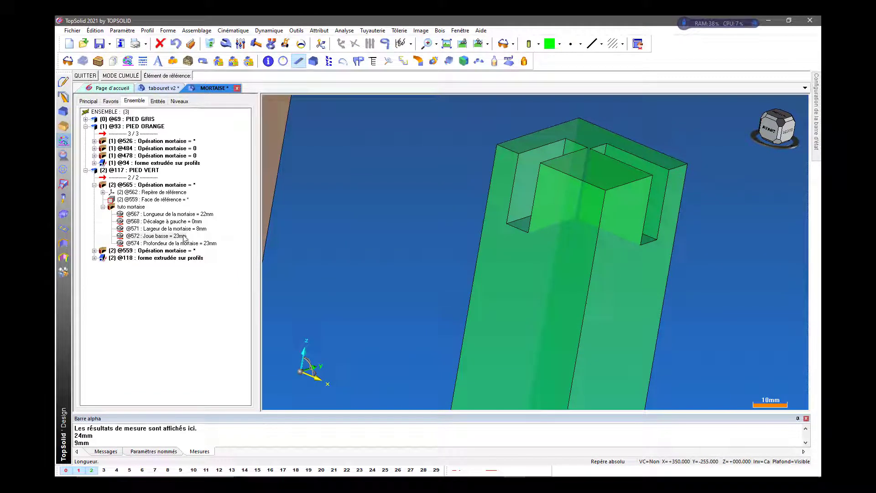
click(581, 177)
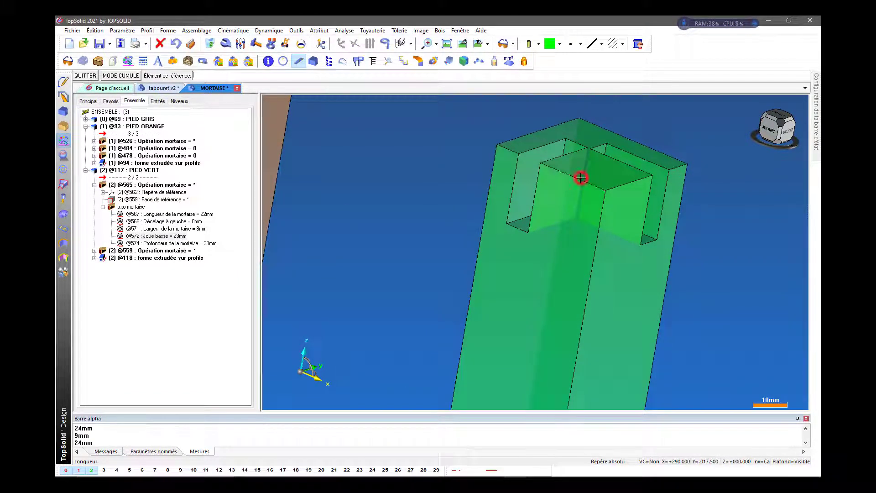
- Set the copied green leg mortise's Joue basse parameter to 24 mm
double_click(179, 240)
text(24mm)
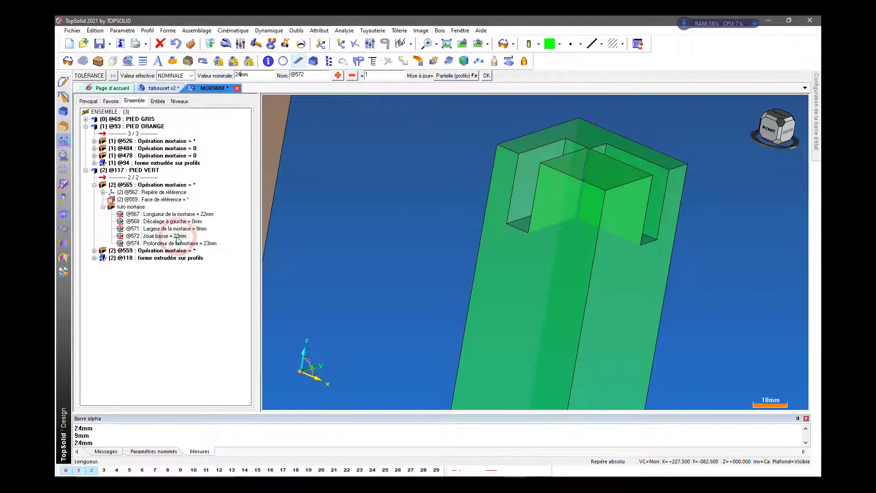
key(Return)
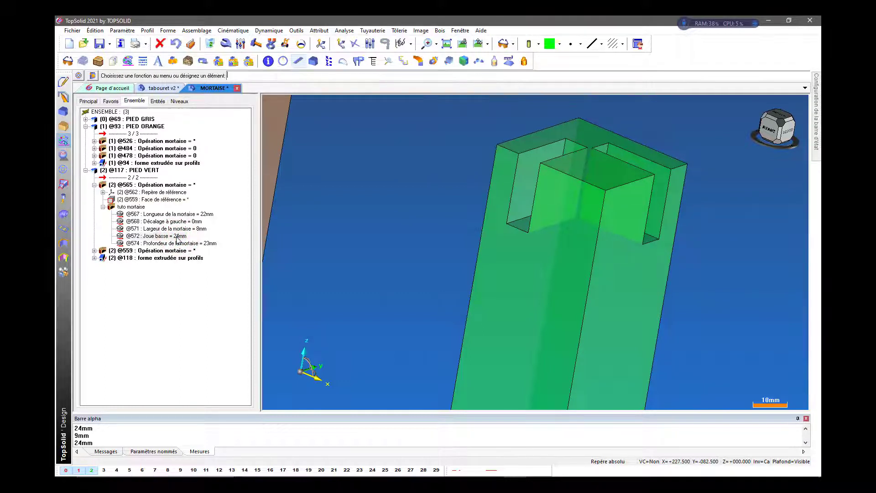
- Measure the copied mortise's outer cheek again along the leg's top edge and clear the listed measurements
click(298, 61)
click(679, 165)
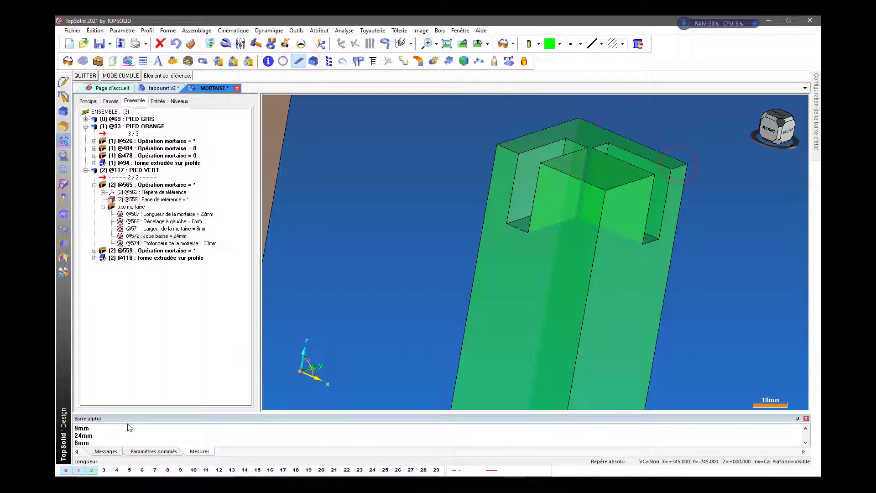
right_click(102, 439)
click(112, 445)
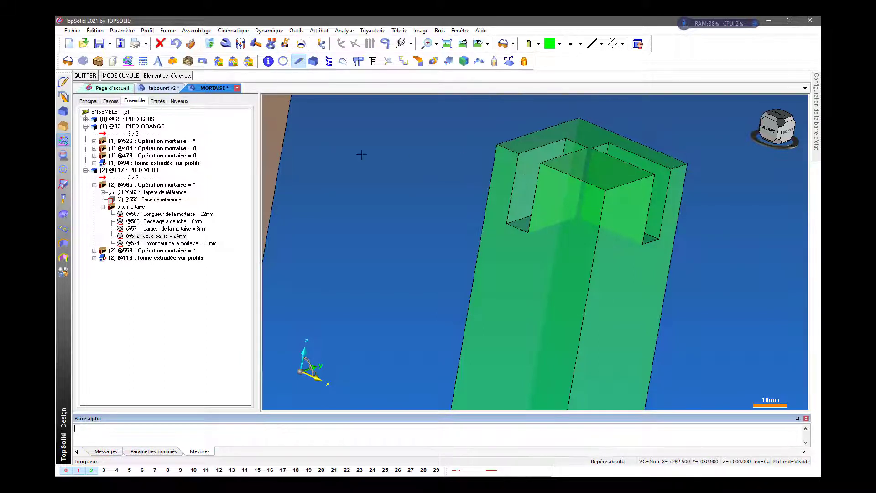
- Set the copied green leg mortise's Joue basse parameter back to 8 mm
scroll(362, 154, up, 1)
double_click(178, 238)
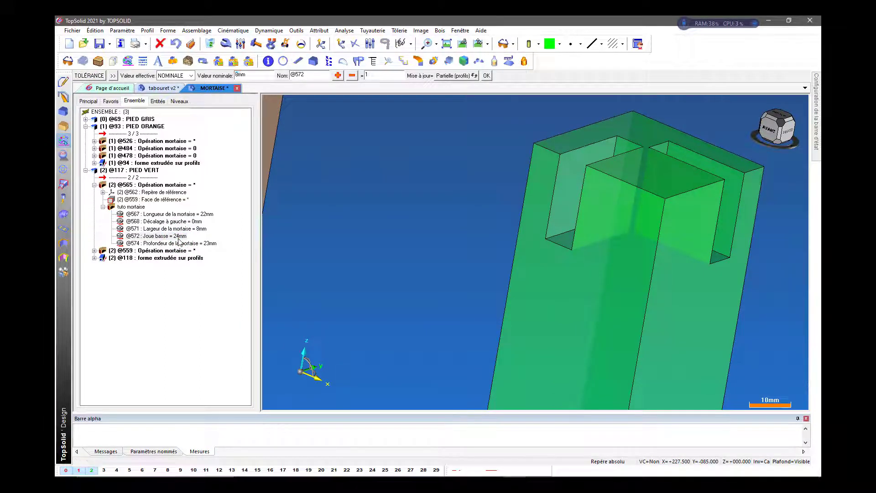
text(8mm)
key(Return)
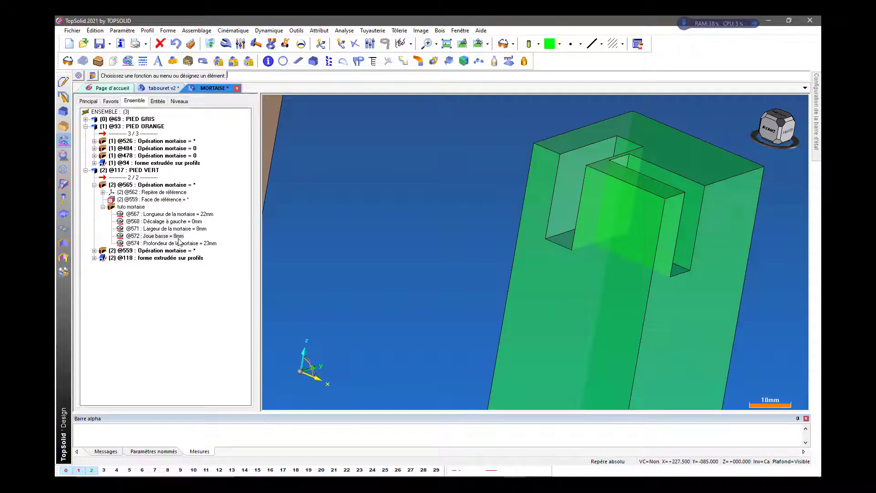
- Edit the copied green leg mortise operation and switch its width setting (Réglages en largeur) to l + l1
click(142, 185)
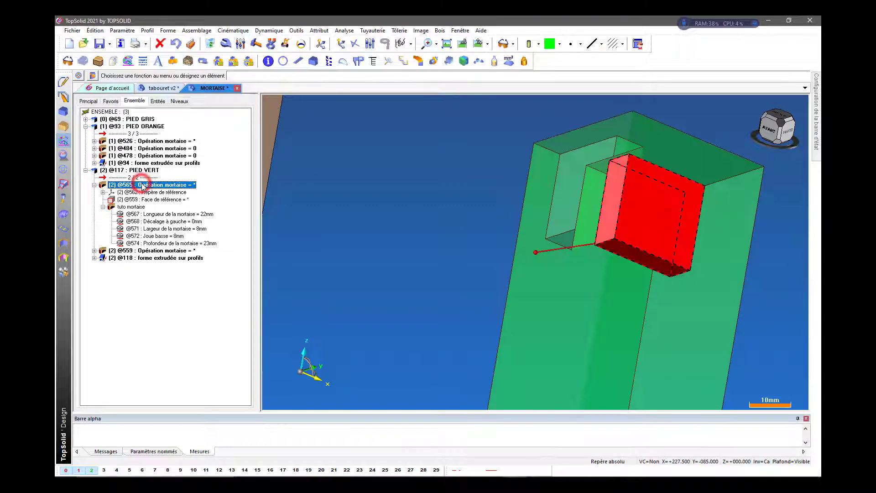
right_click(142, 185)
click(124, 189)
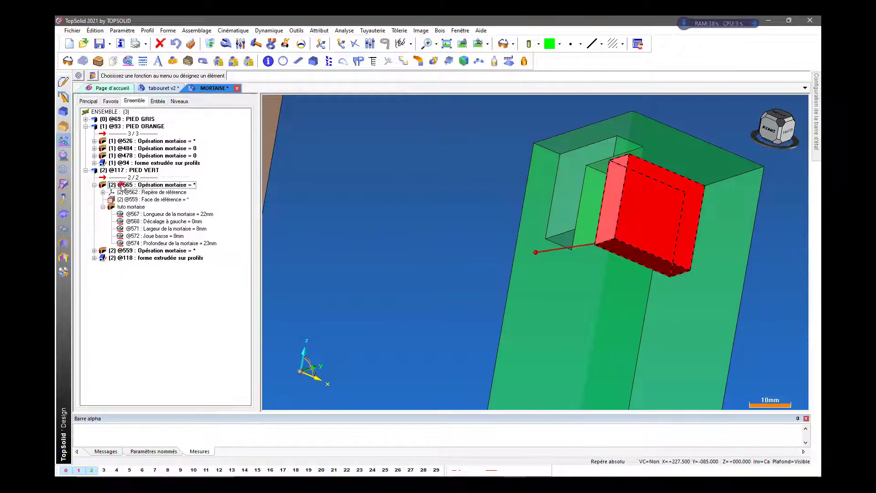
right_click(121, 185)
click(137, 208)
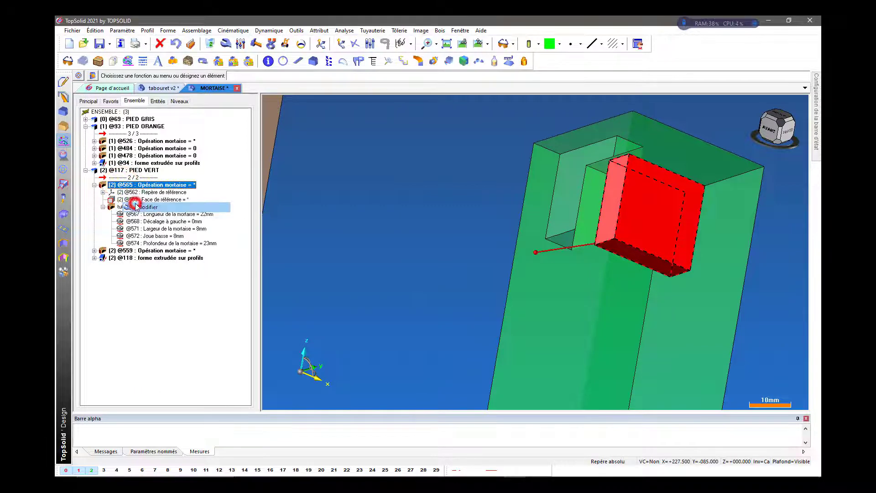
click(93, 75)
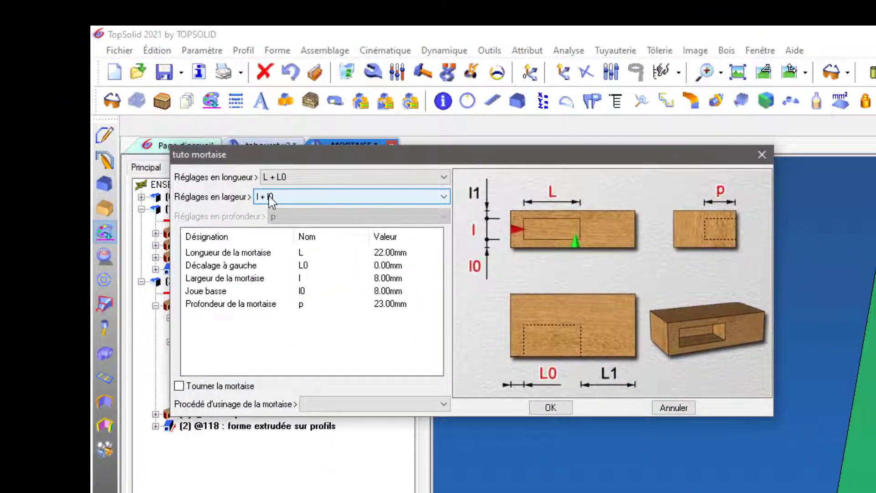
click(271, 199)
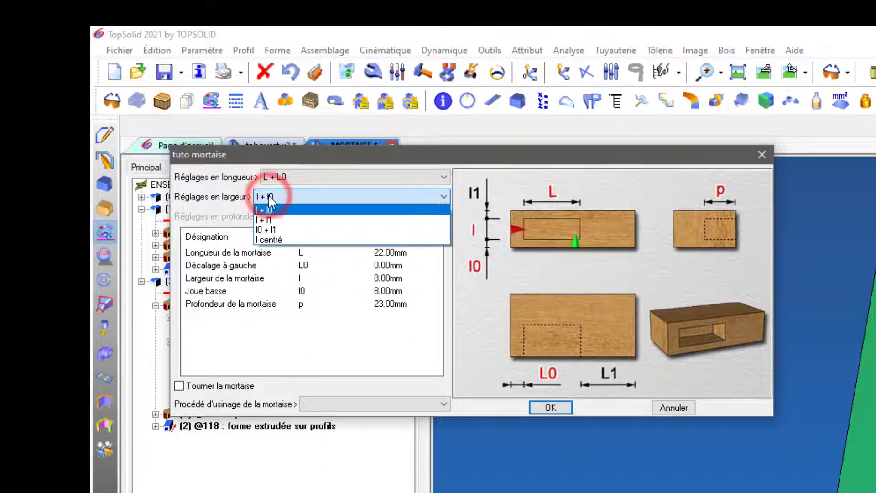
click(274, 220)
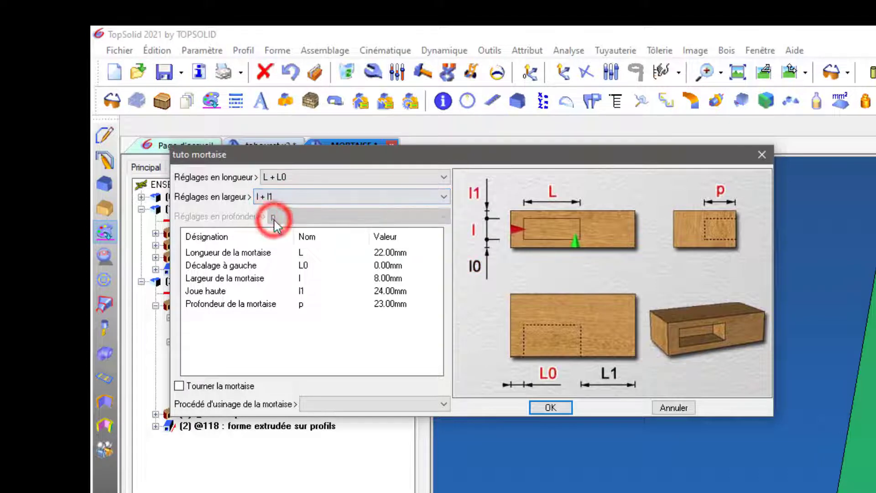
- Set the copied green leg mortise's Joue haute (l1) to 8 mm and apply the modified operation
click(384, 291)
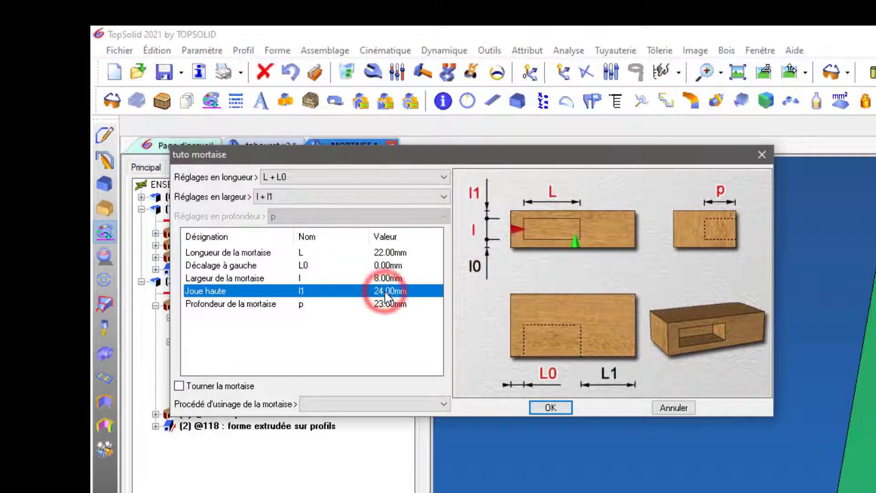
click(385, 292)
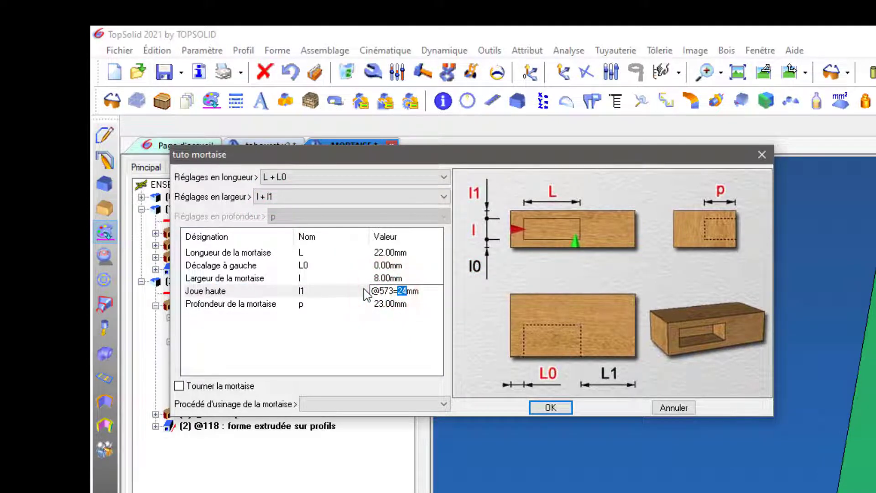
text(8)
key(Return)
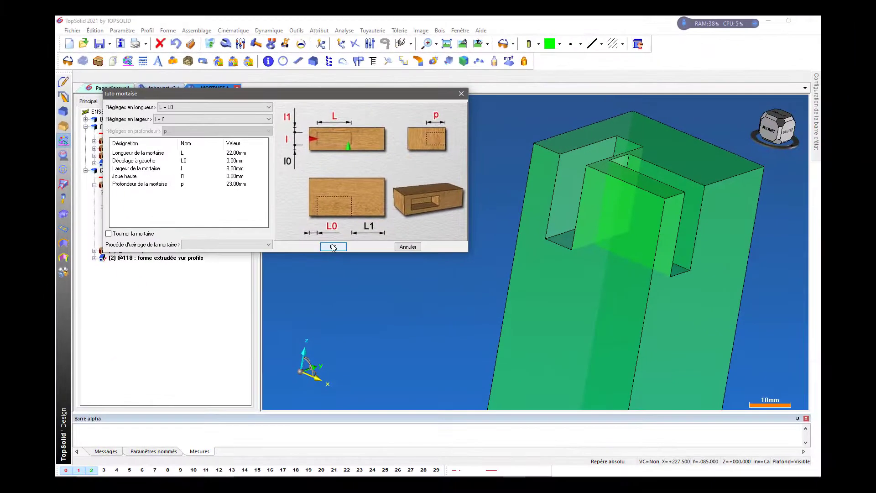
click(333, 247)
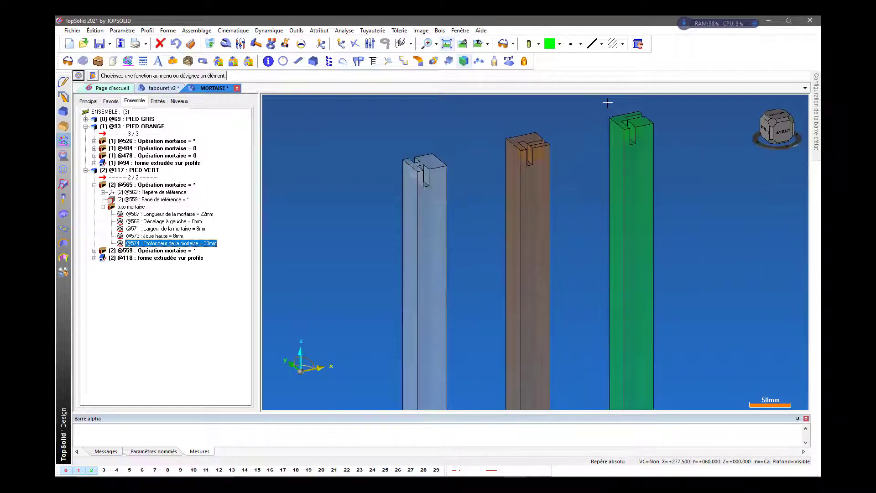
- View the finished stool legs in the tabouret v2 document and compare them with the three mortised legs in MORTAISE
click(163, 88)
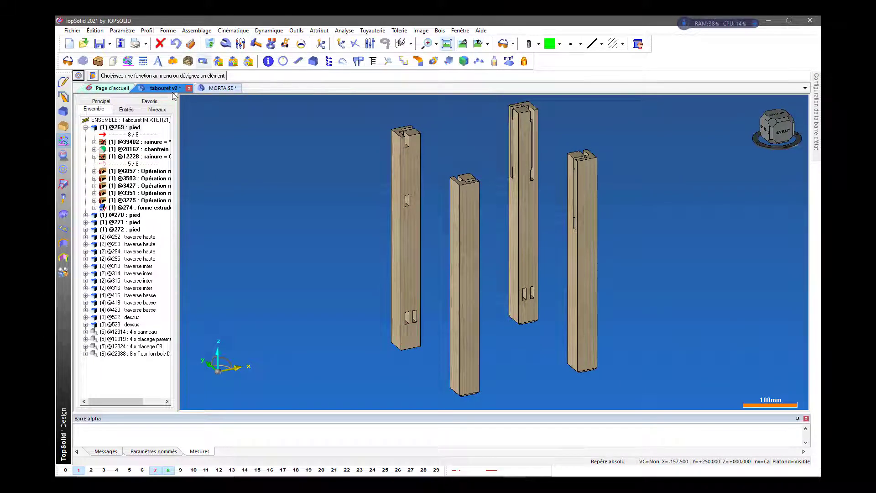
click(214, 88)
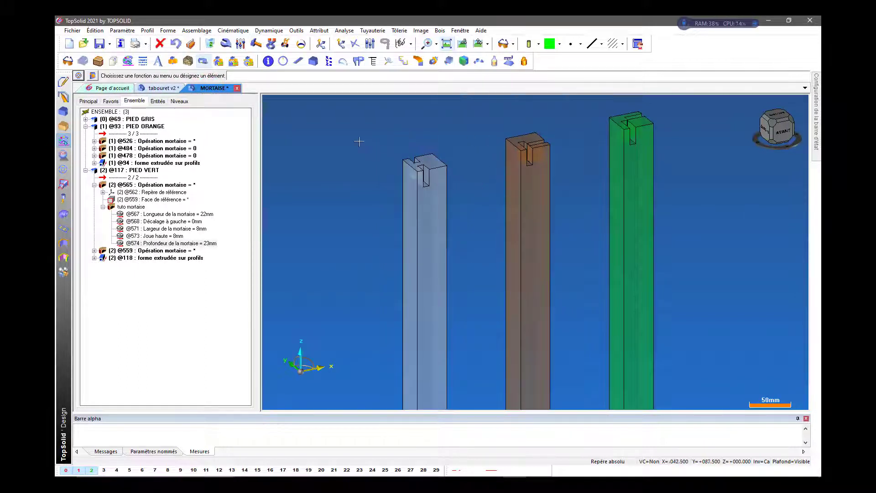
scroll(387, 147, down, 1)
scroll(507, 130, down, 1)
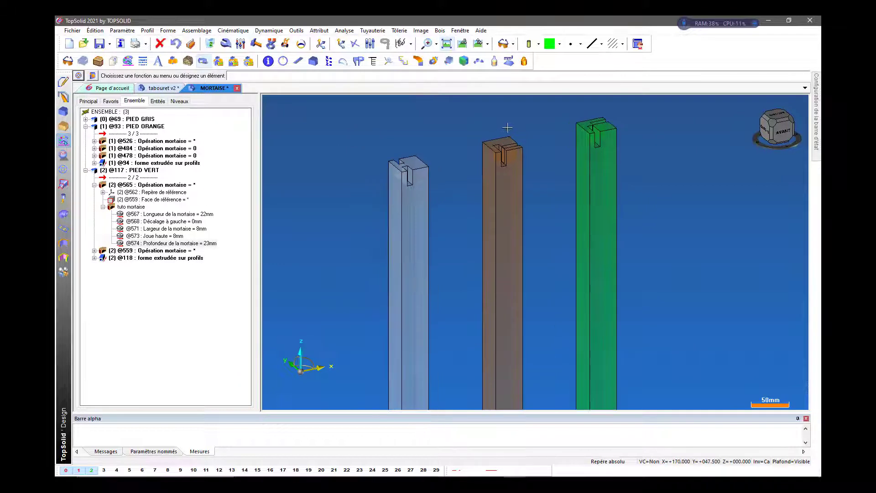
scroll(507, 128, up, 1)
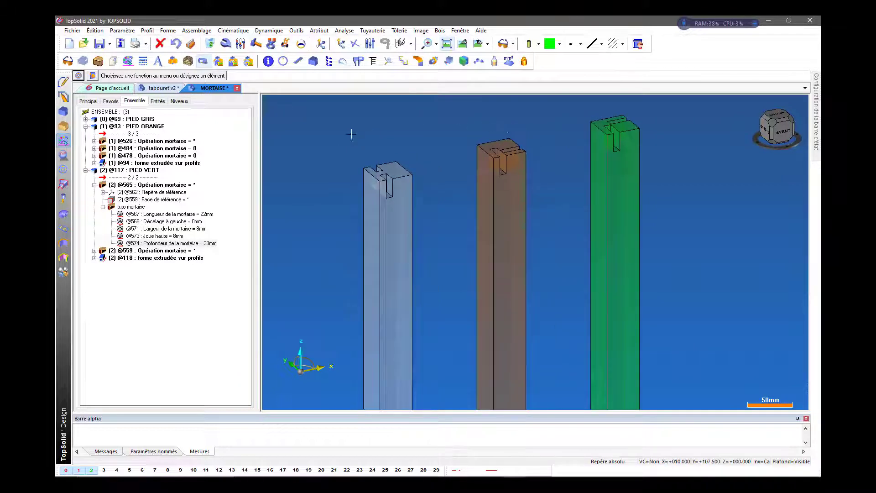